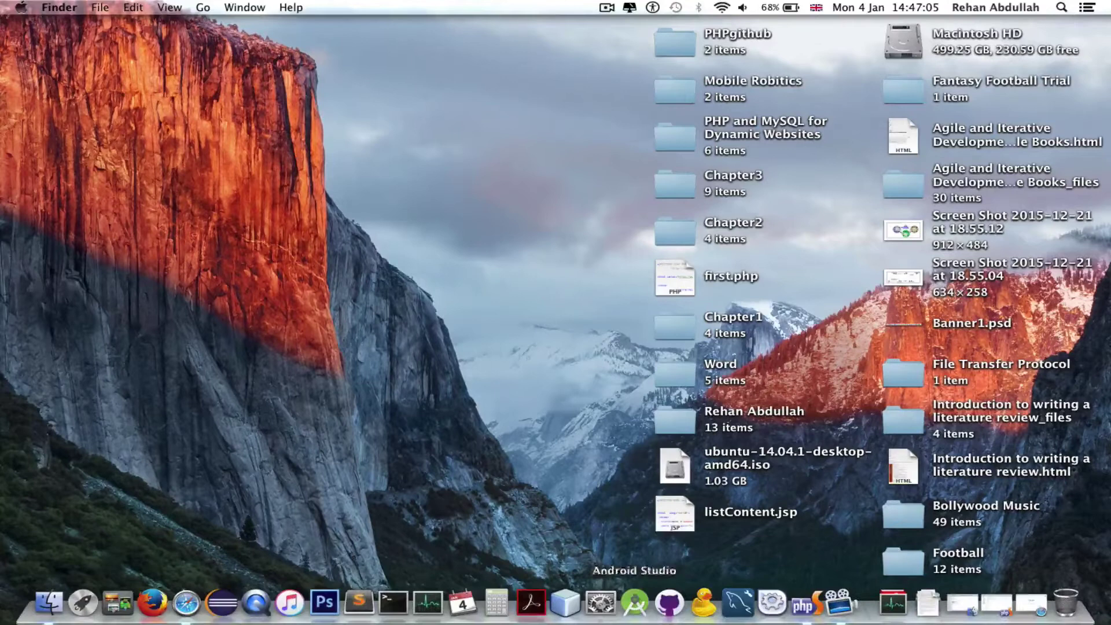
Step: Launch the XAMPP manager-osx application and authorize it with the admin password
left_click(801, 605)
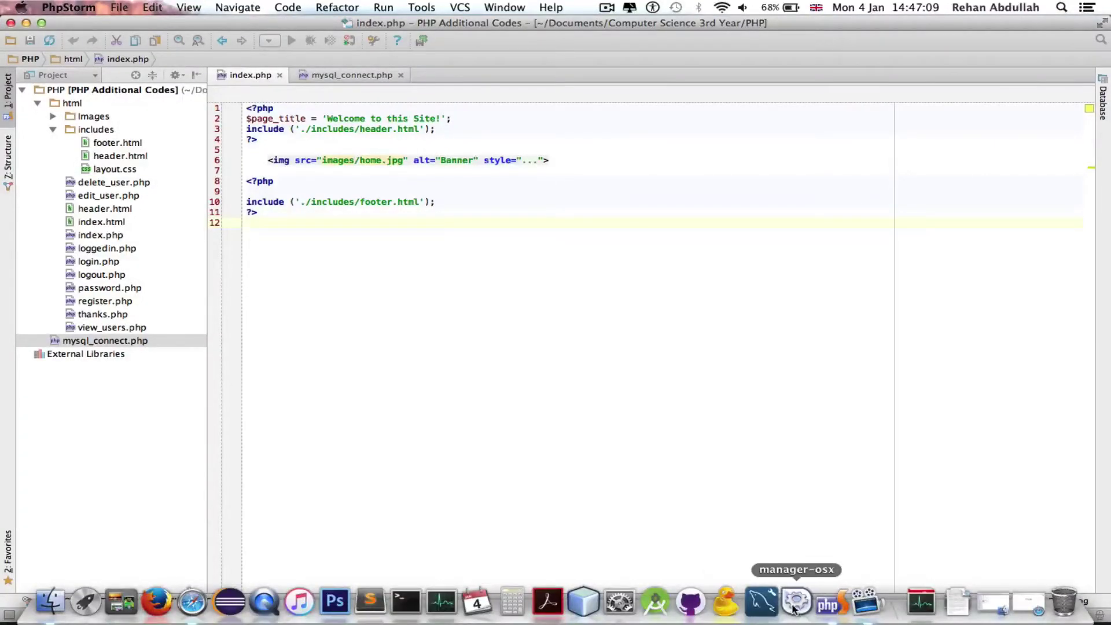
left_click(794, 608)
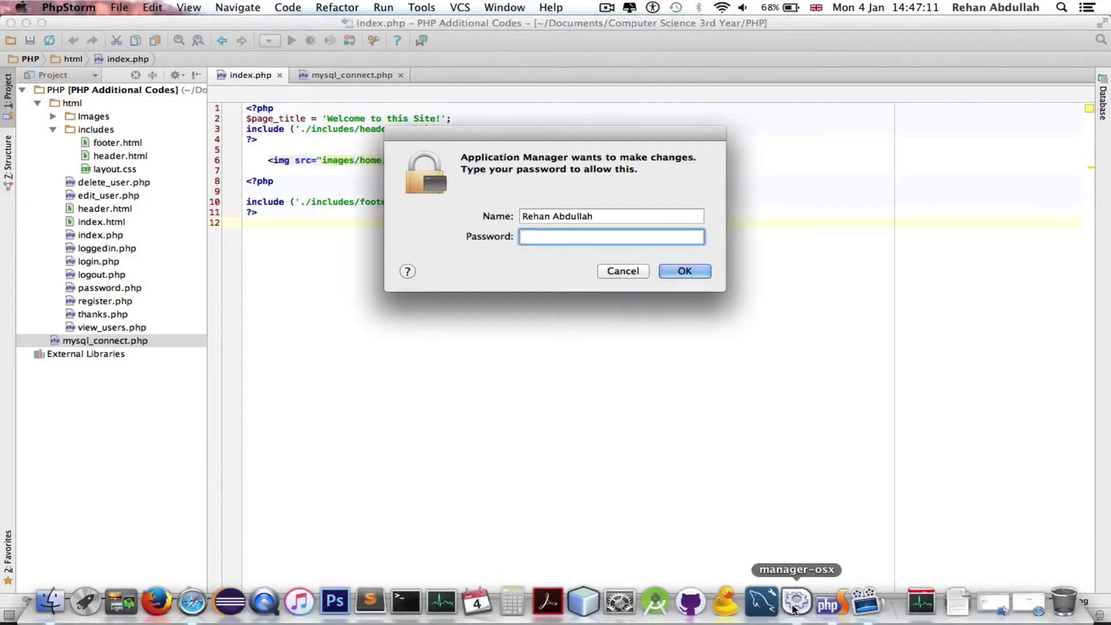
type("•••••")
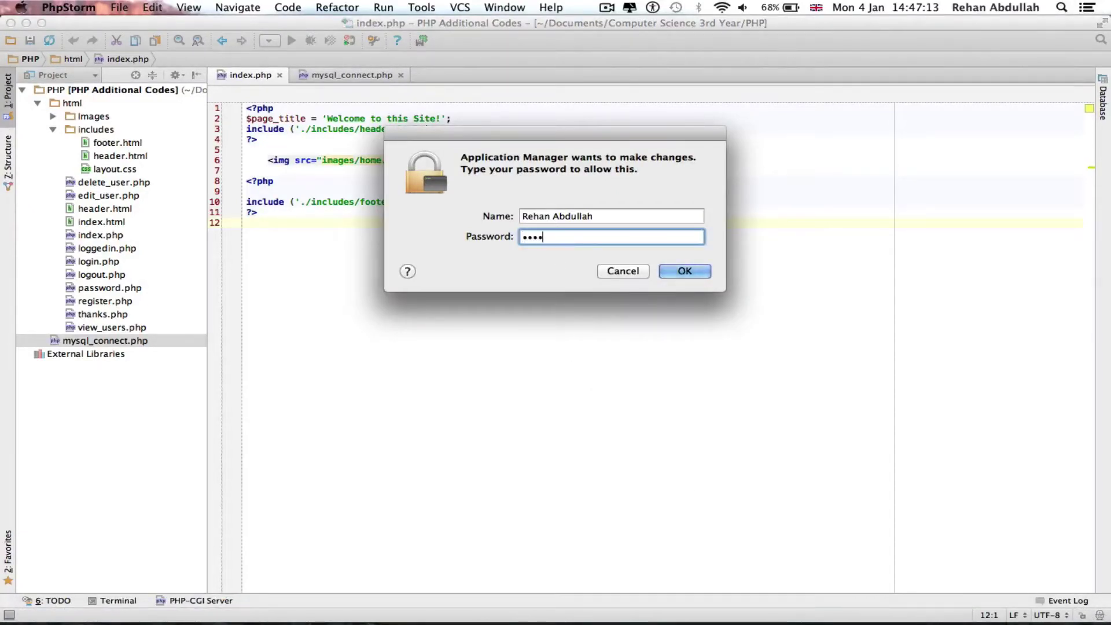
key("Return")
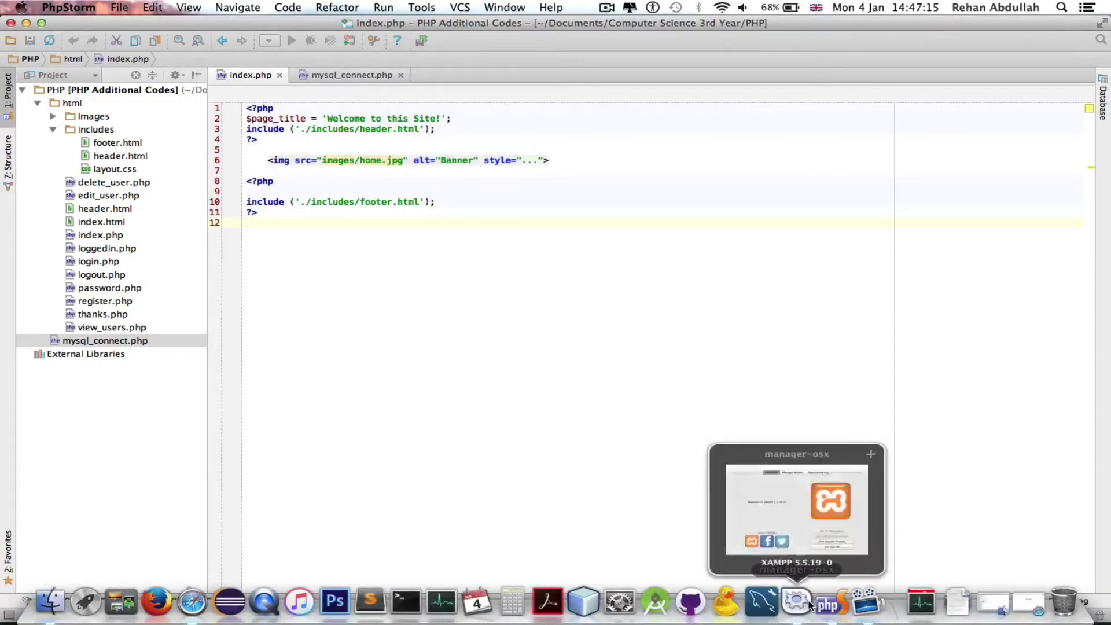
Step: Start all servers (MySQL, ProFTPD, Apache) from Manage Servers, then move and minimize the manager window
left_click(572, 189)
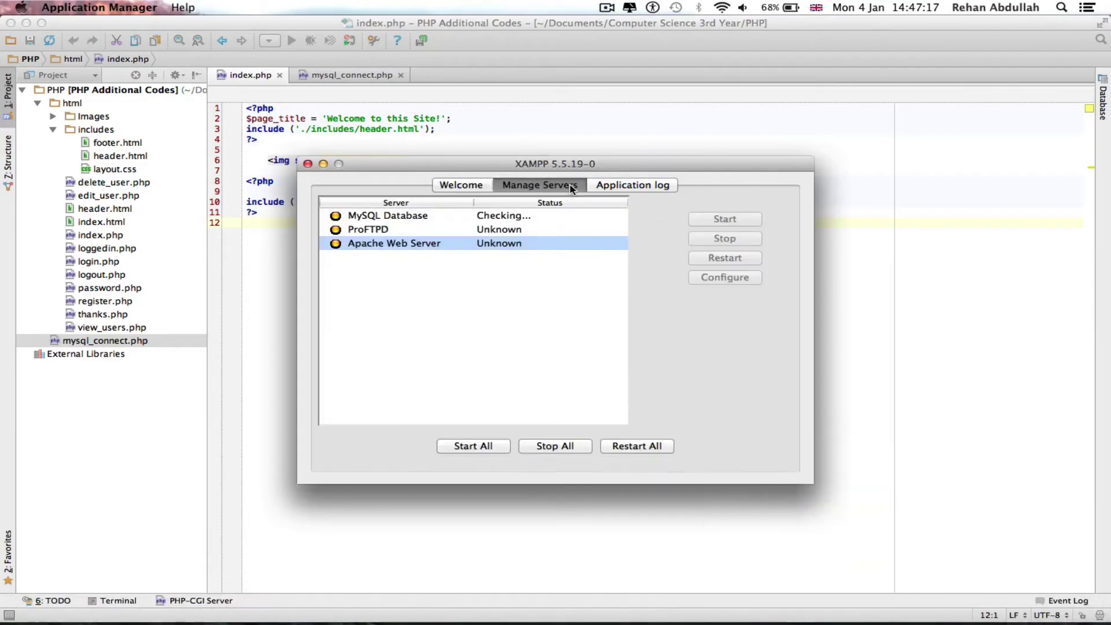
left_click(483, 449)
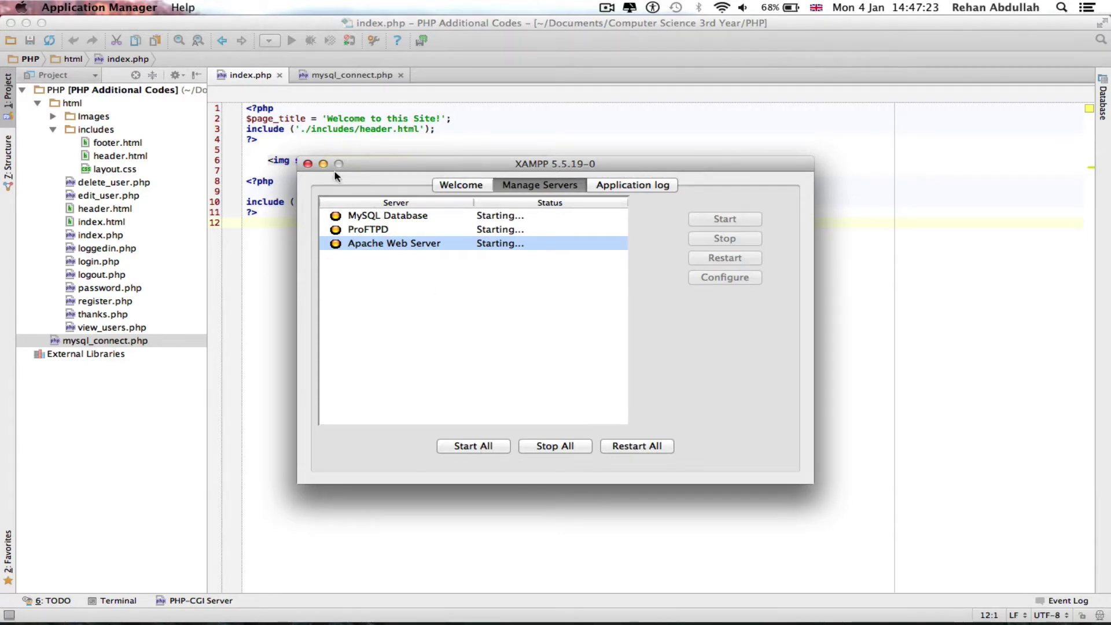
left_click_drag(391, 172, 493, 221)
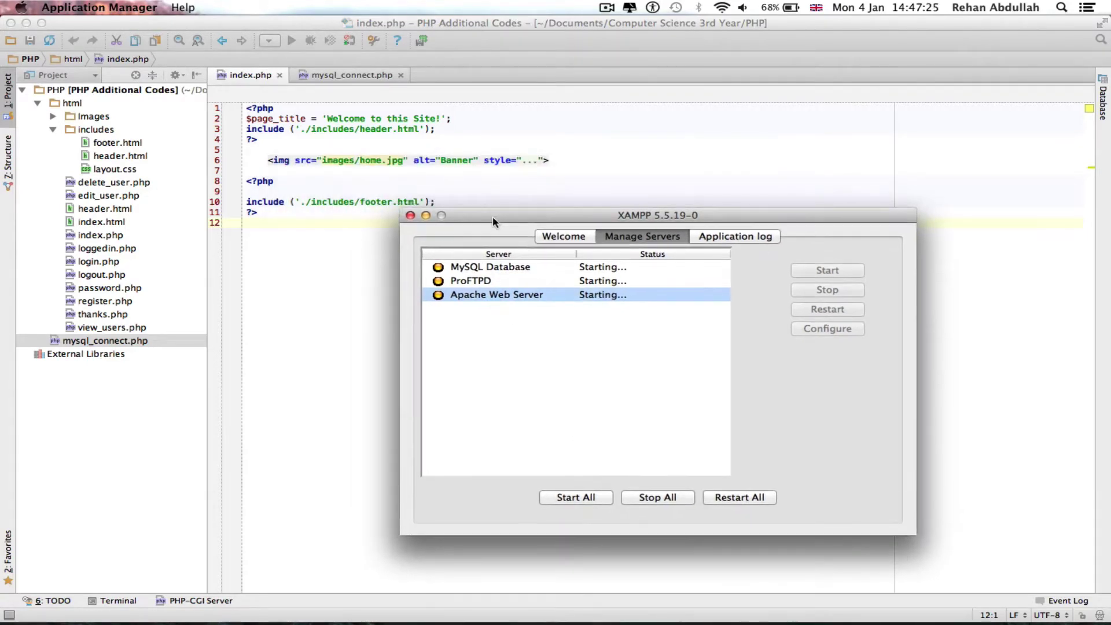
left_click(426, 215)
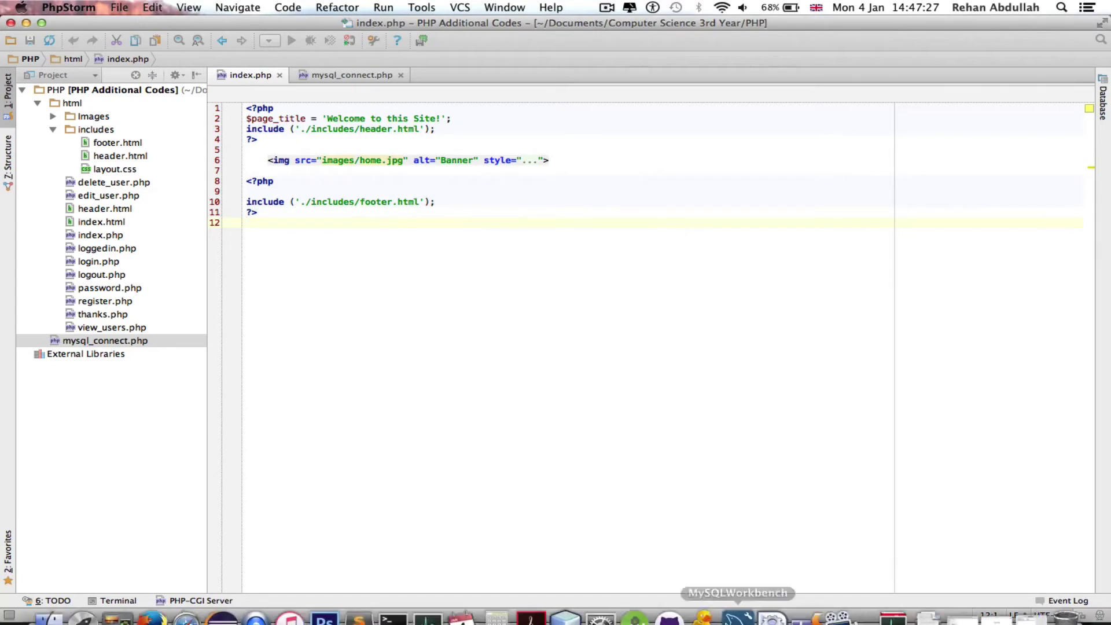
Step: Search Google for phpmyadmin in Safari
left_click(186, 603)
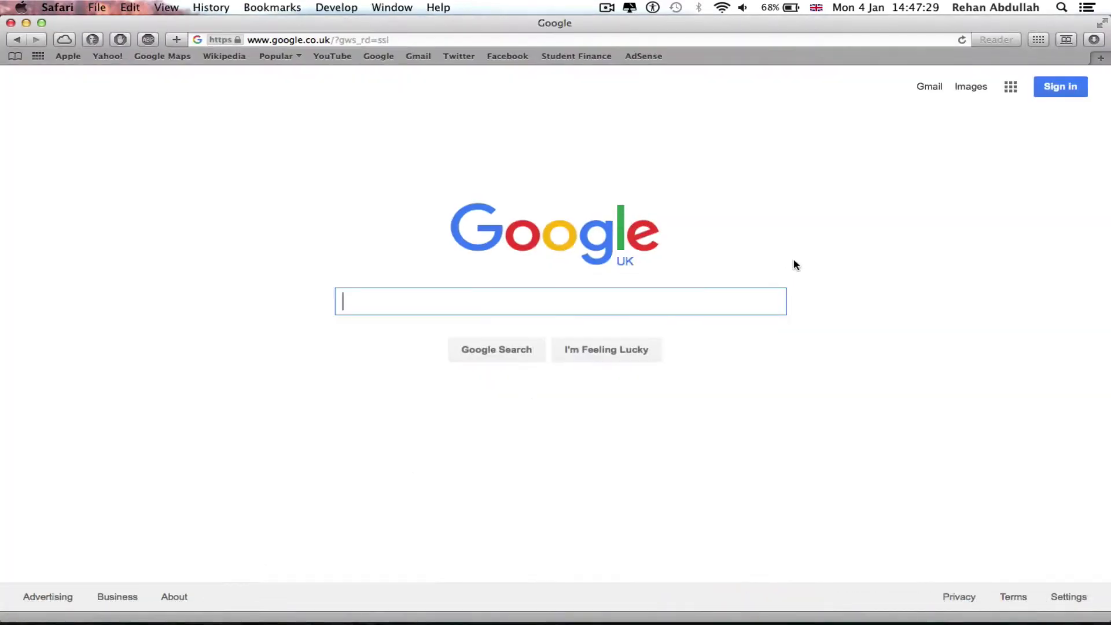
type("php")
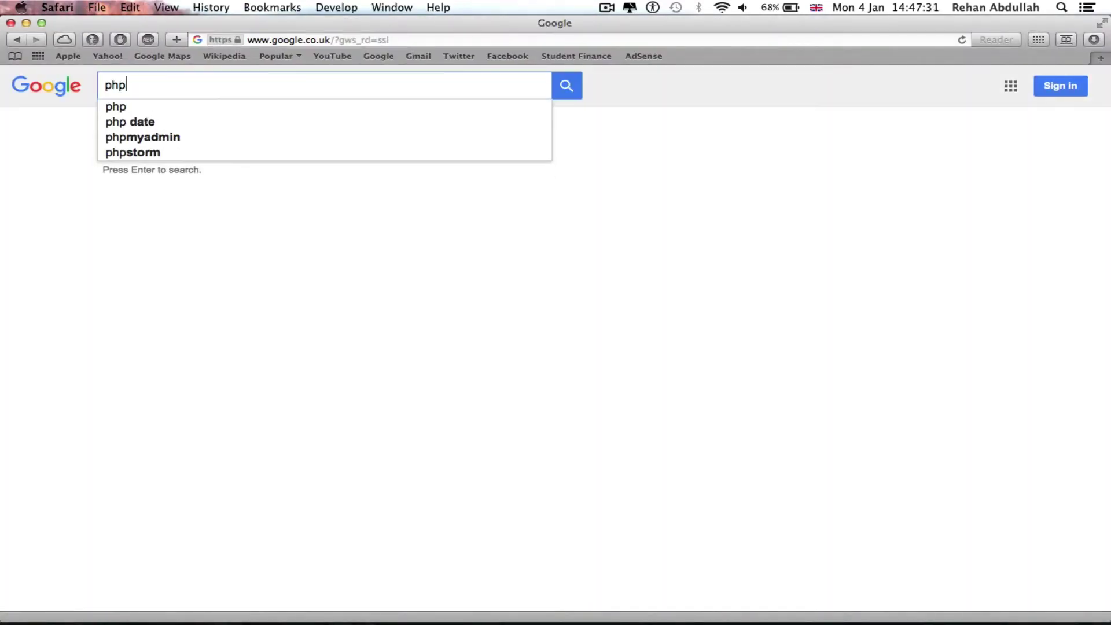
key("Down")
key("Down")
key("Down")
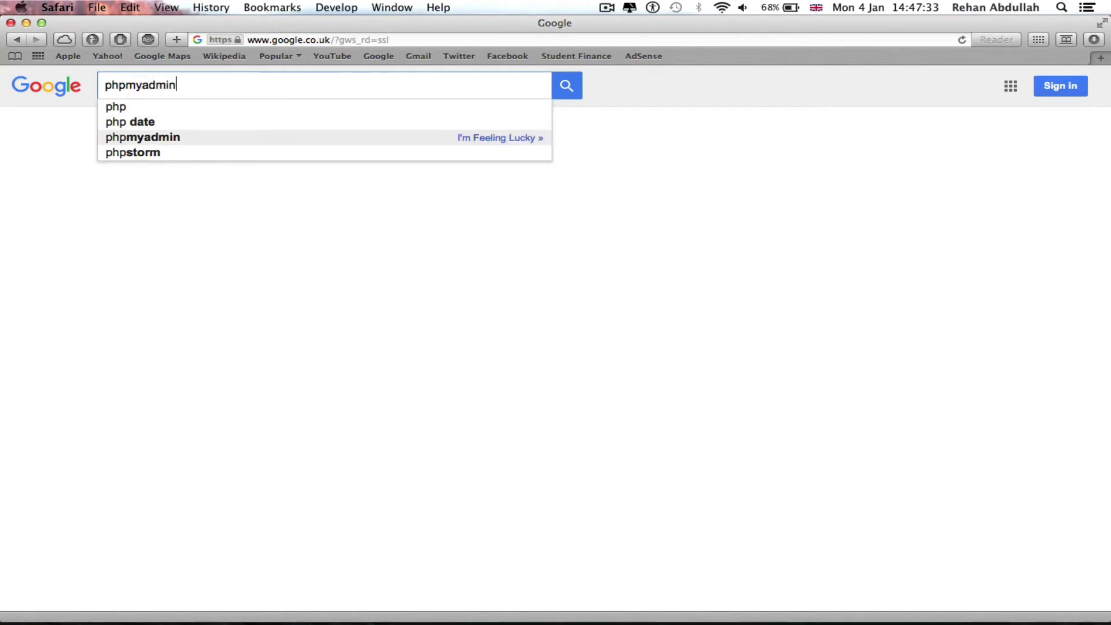
key("Return")
key("super+a")
key("super+c")
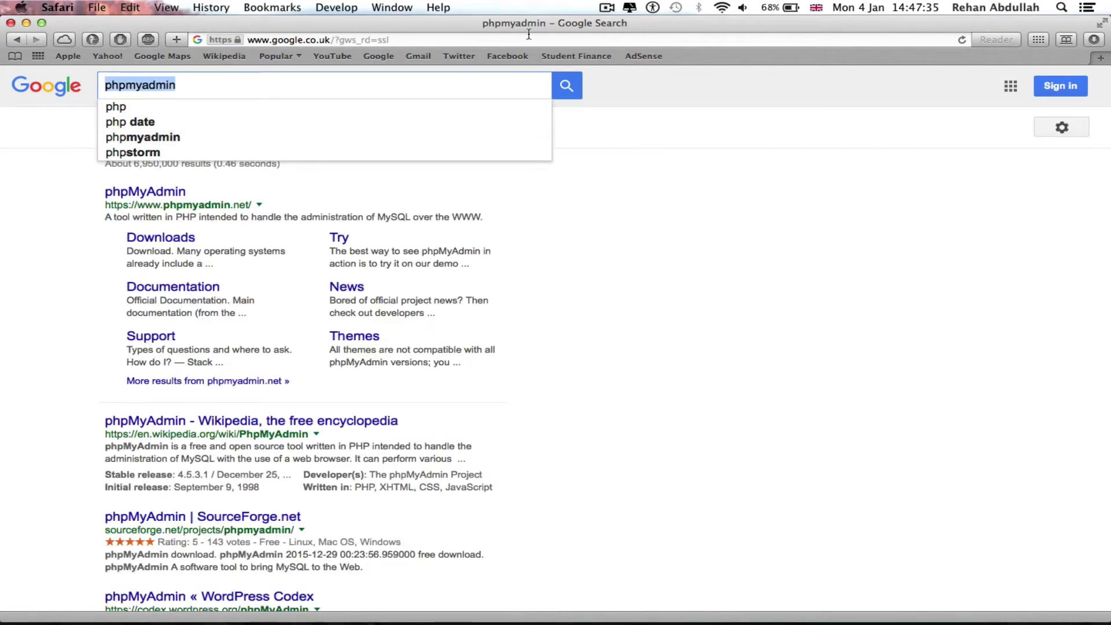
Step: Replace the query with localhost and copy it for the address bar
left_click(527, 39)
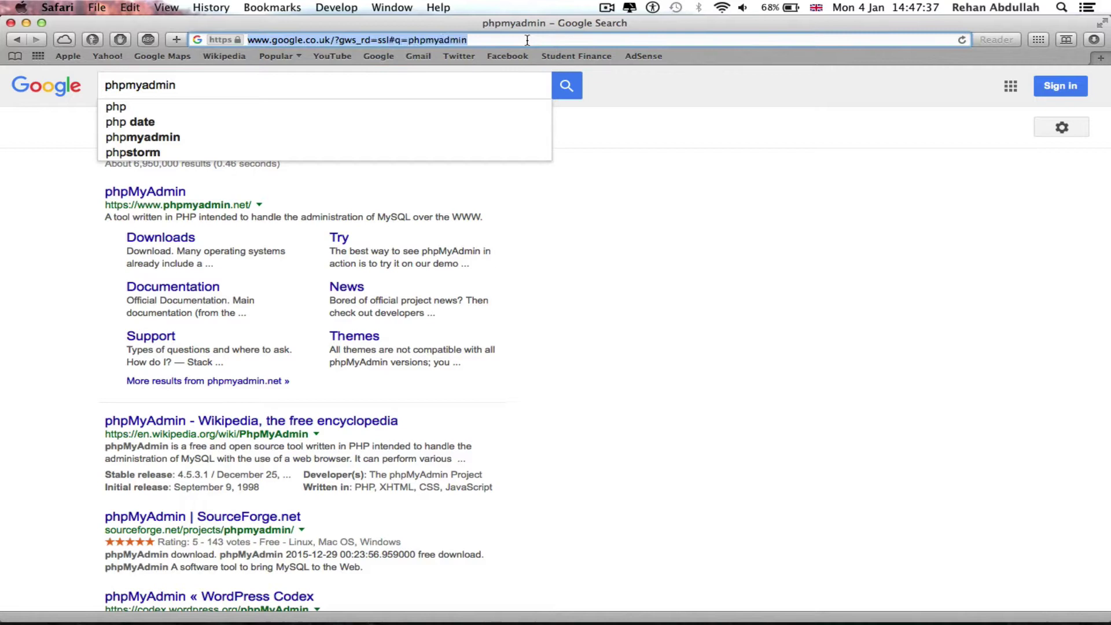
left_click(278, 88)
key("super+a")
type("l")
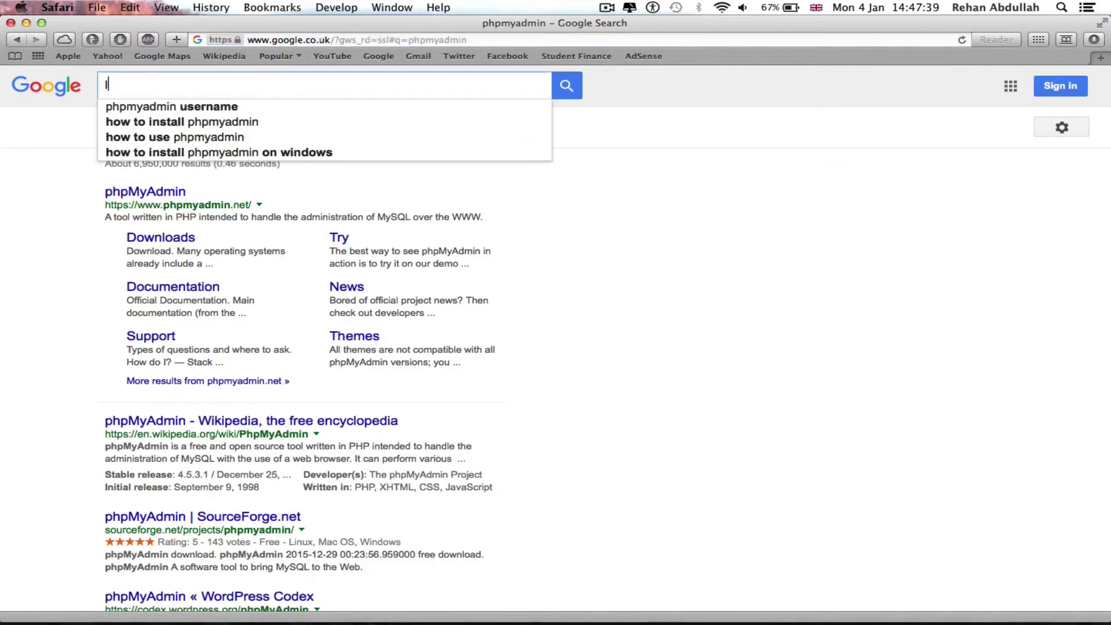
type("ocalhost")
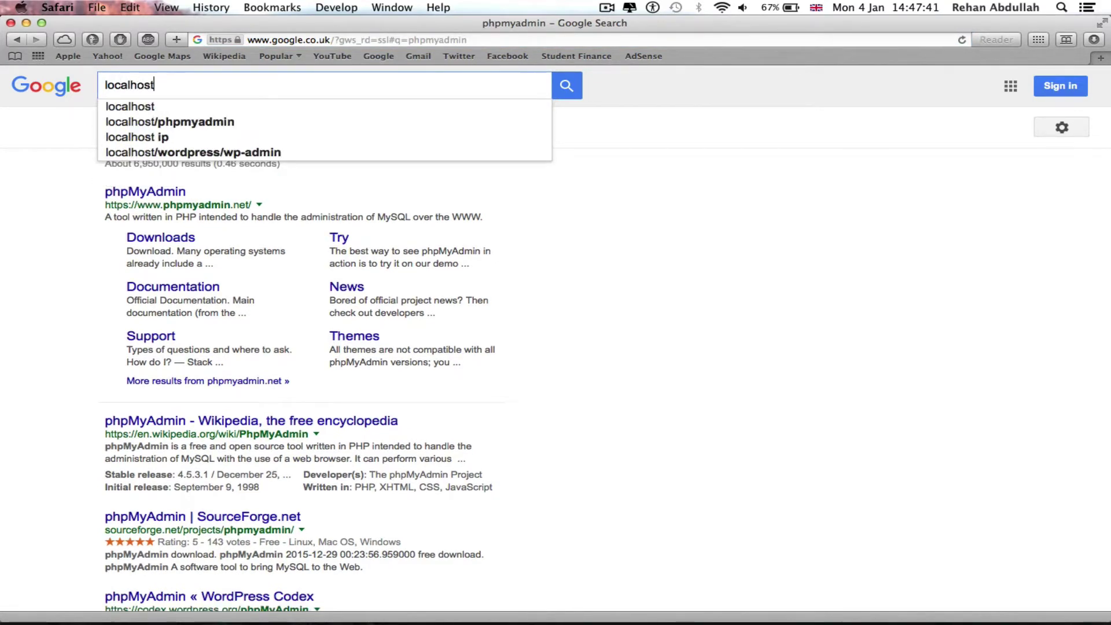
key("super+a")
left_click(345, 39)
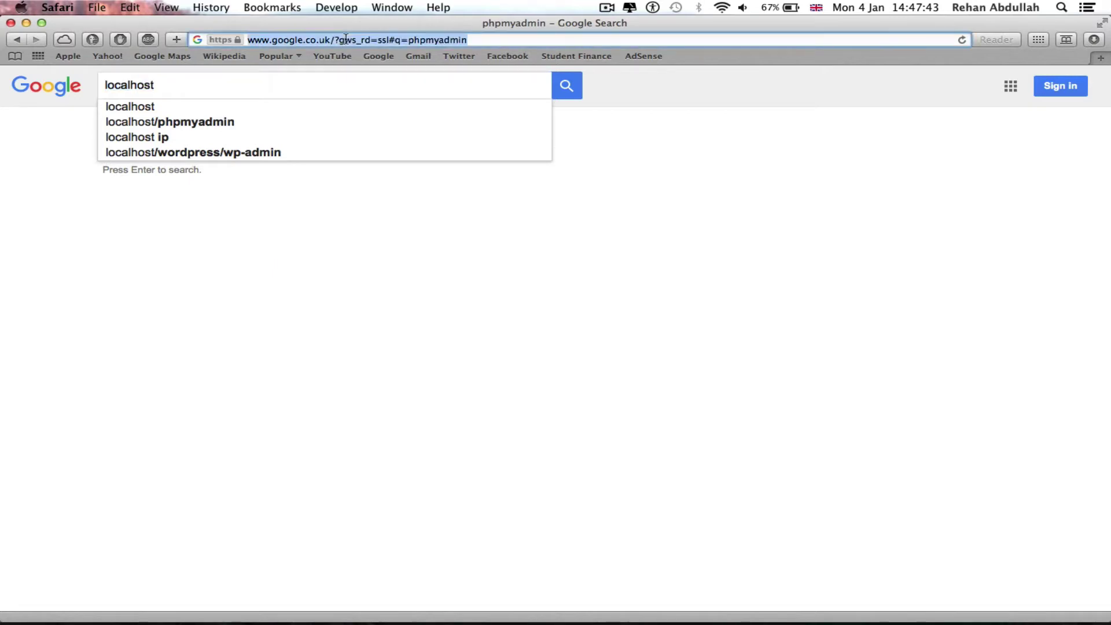
Step: Load localhost as the web address and expand the users database in phpMyAdmin's tree
key("super+v")
key("Return")
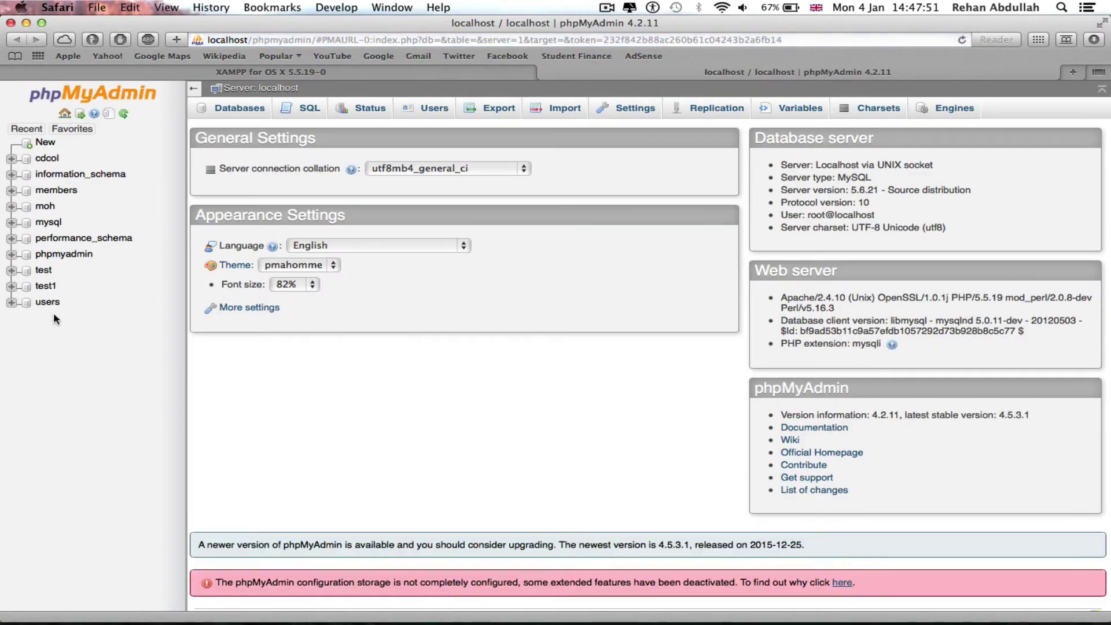
left_click(26, 303)
Step: Run the site's index.php from PhpStorm, open its Register page, then return to phpMyAdmin
left_click(796, 616)
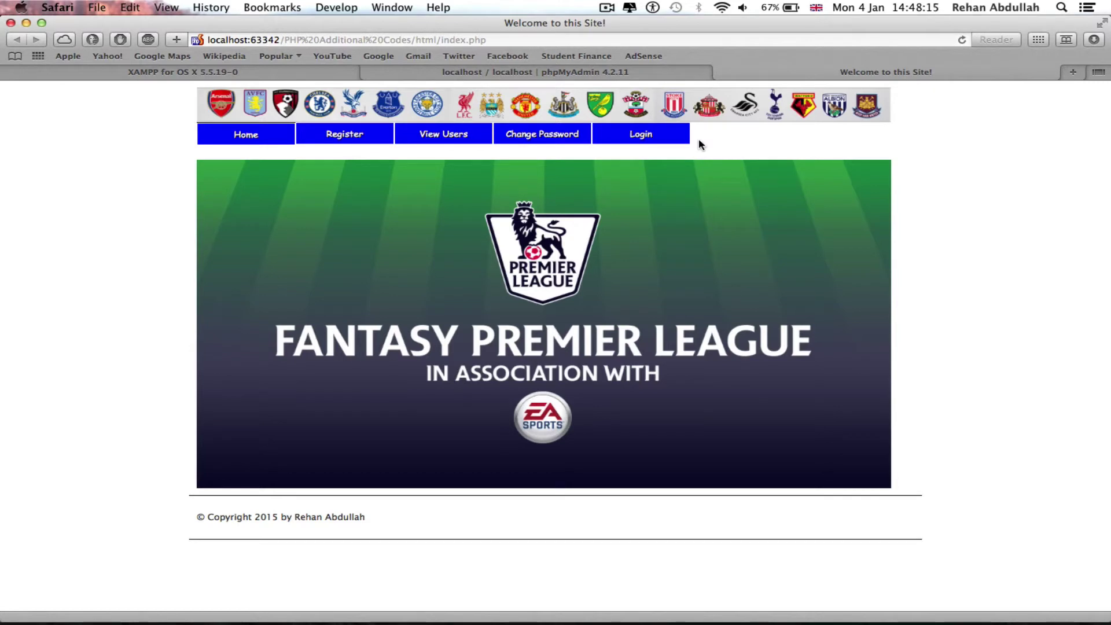
left_click(263, 134)
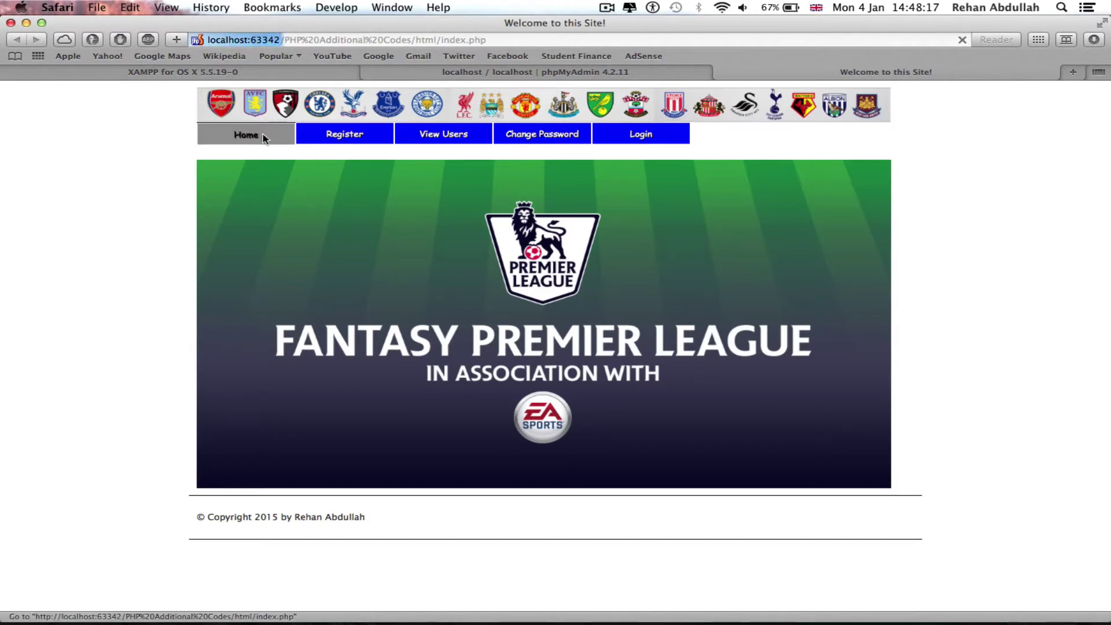
left_click(302, 137)
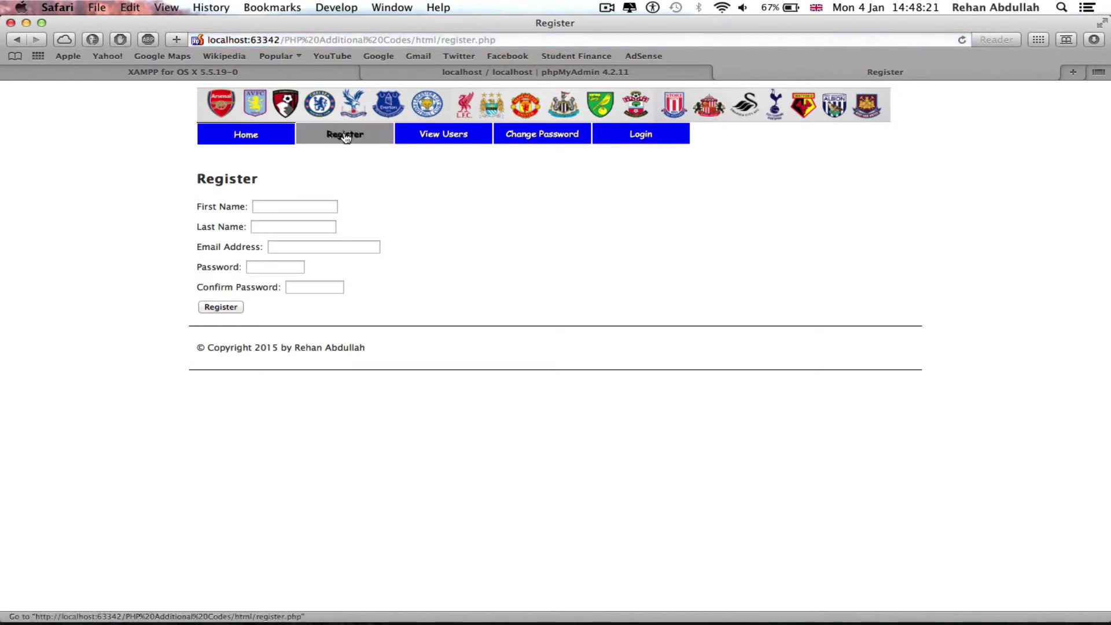
left_click(491, 72)
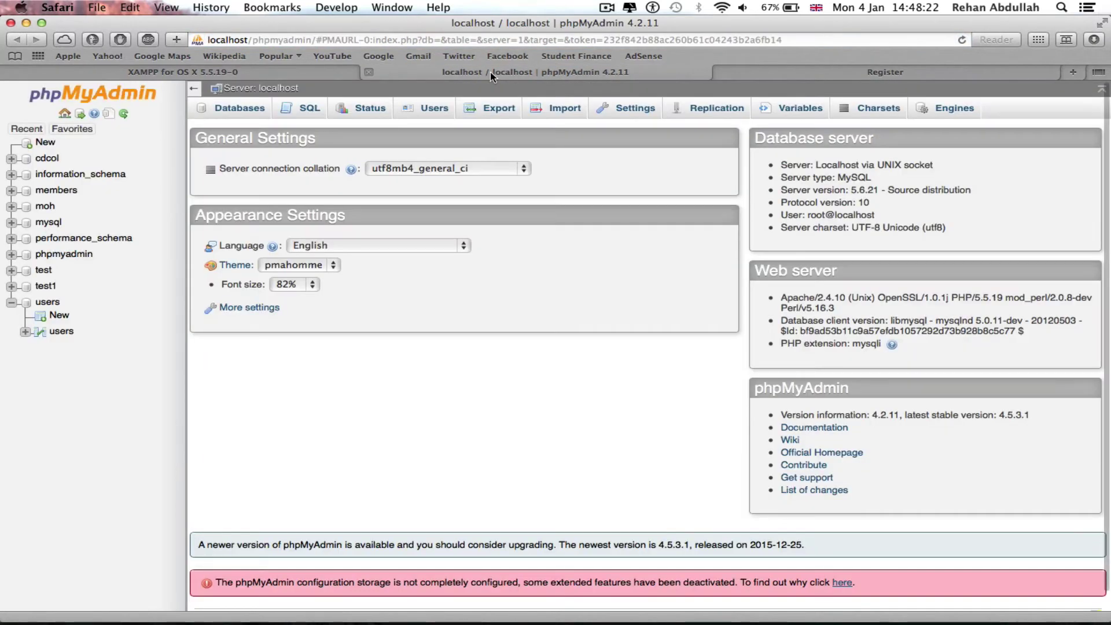
Step: Browse the users table, showing its 10 existing registered rows
left_click(62, 332)
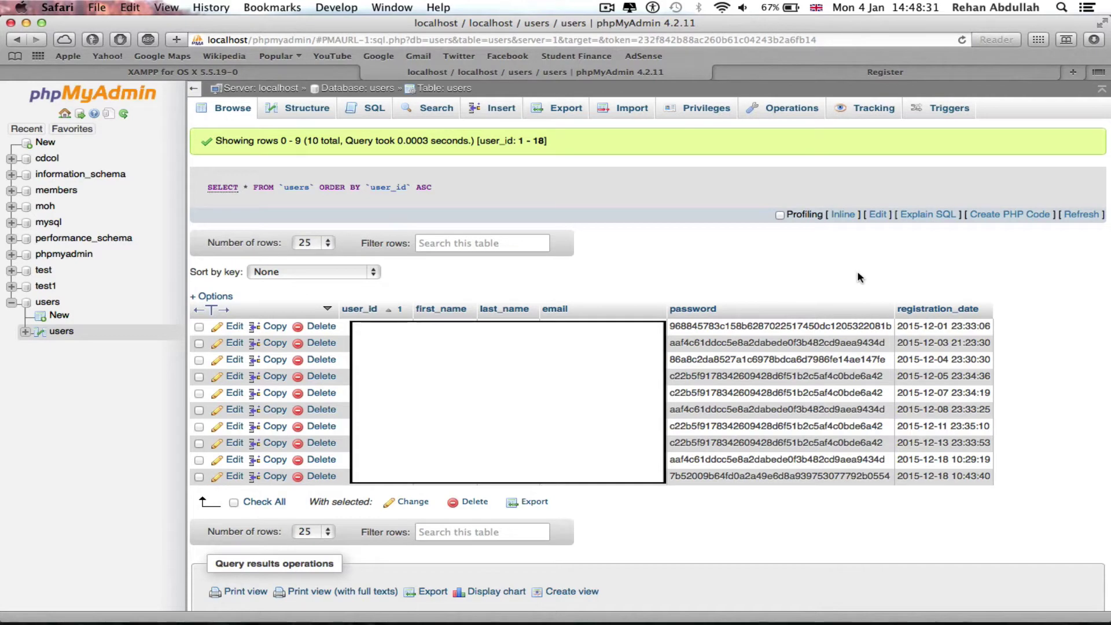
Step: Enter first name Samsung and last name Galaxy on the Register form
left_click(819, 74)
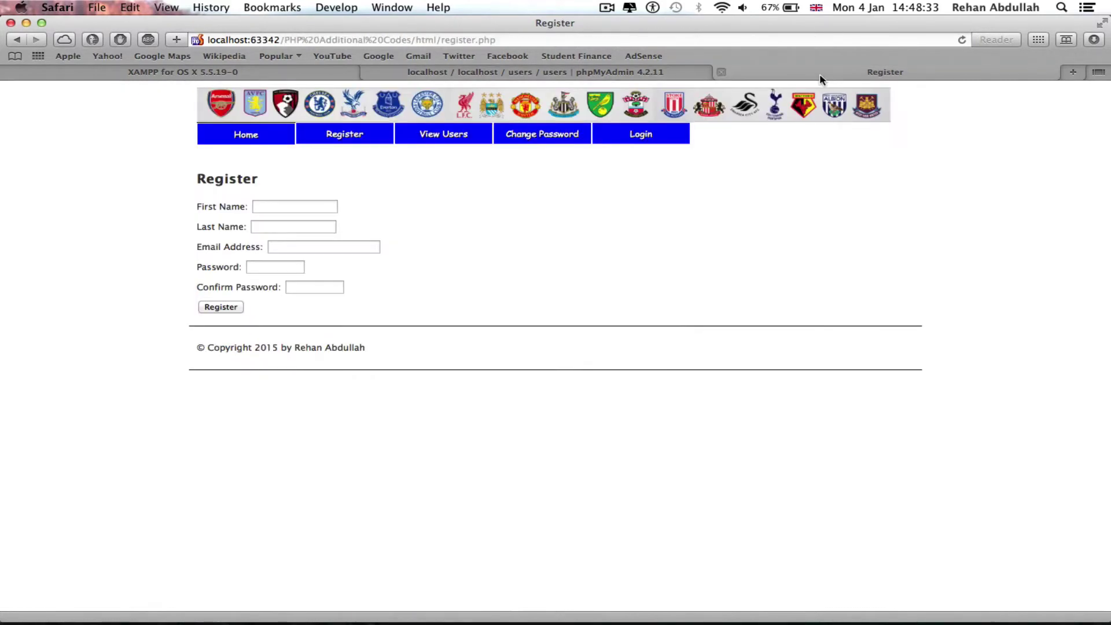
scroll(264, 216, "up", 5)
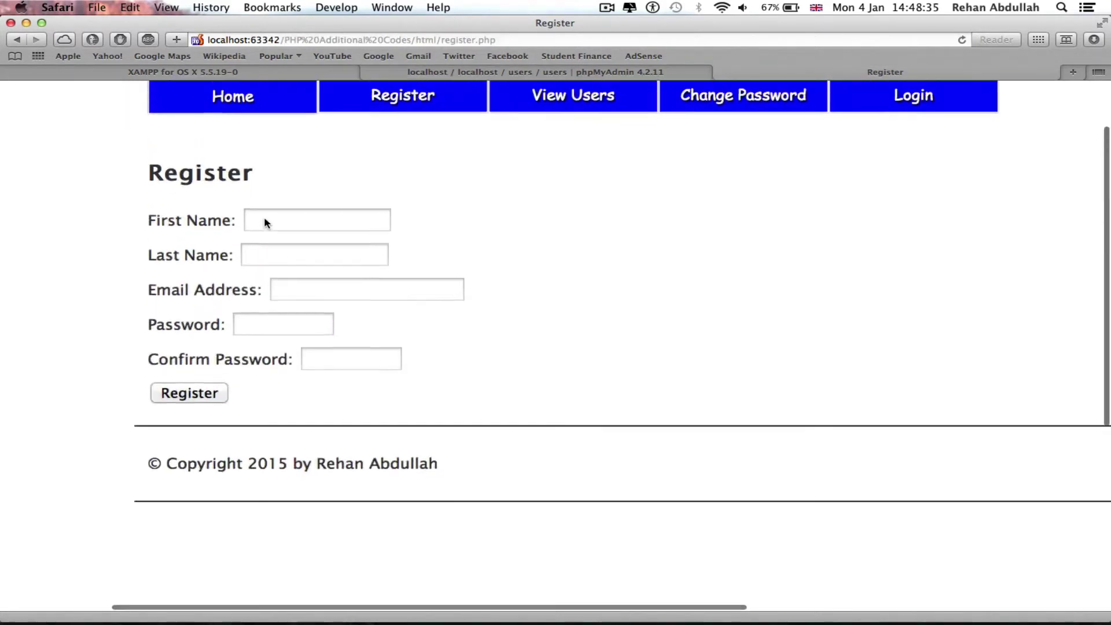
left_click(260, 277)
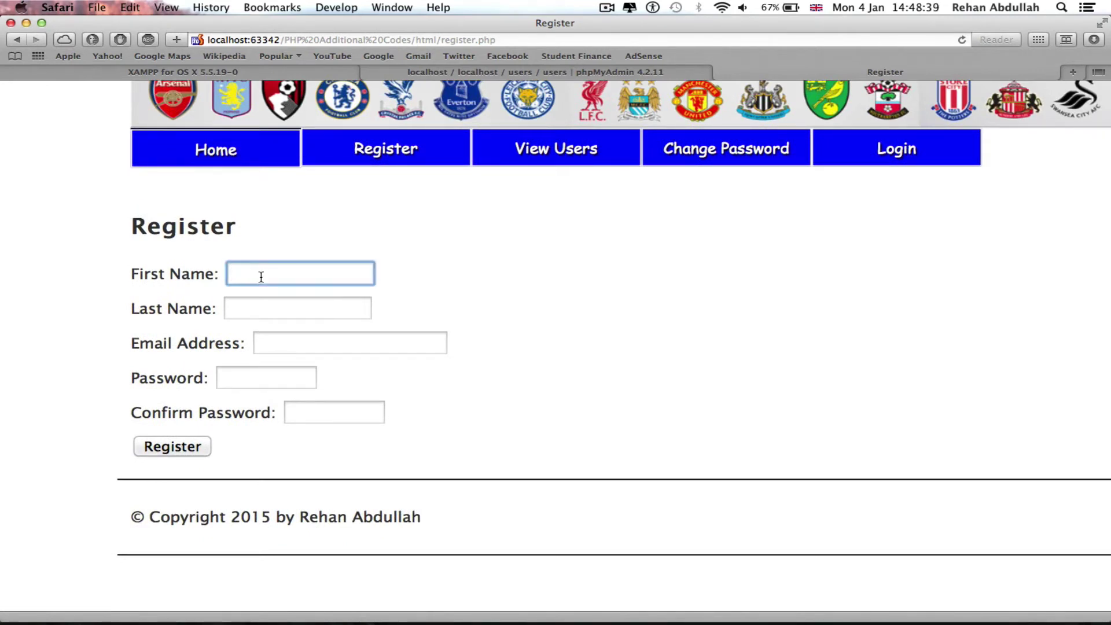
type("Samsung")
left_click(229, 309)
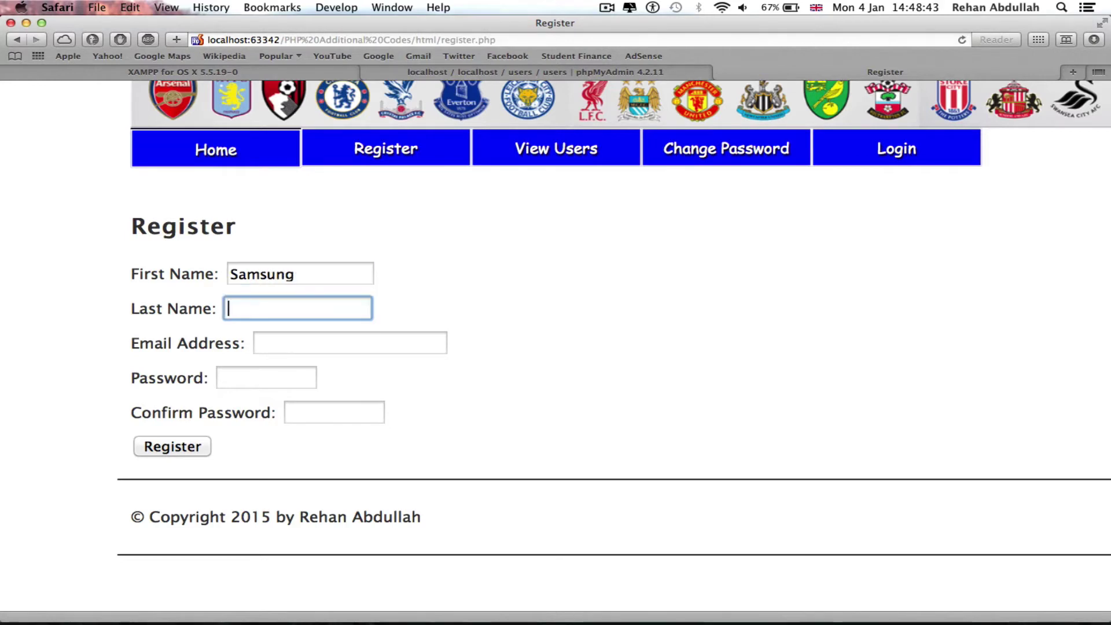
type("Galaxy")
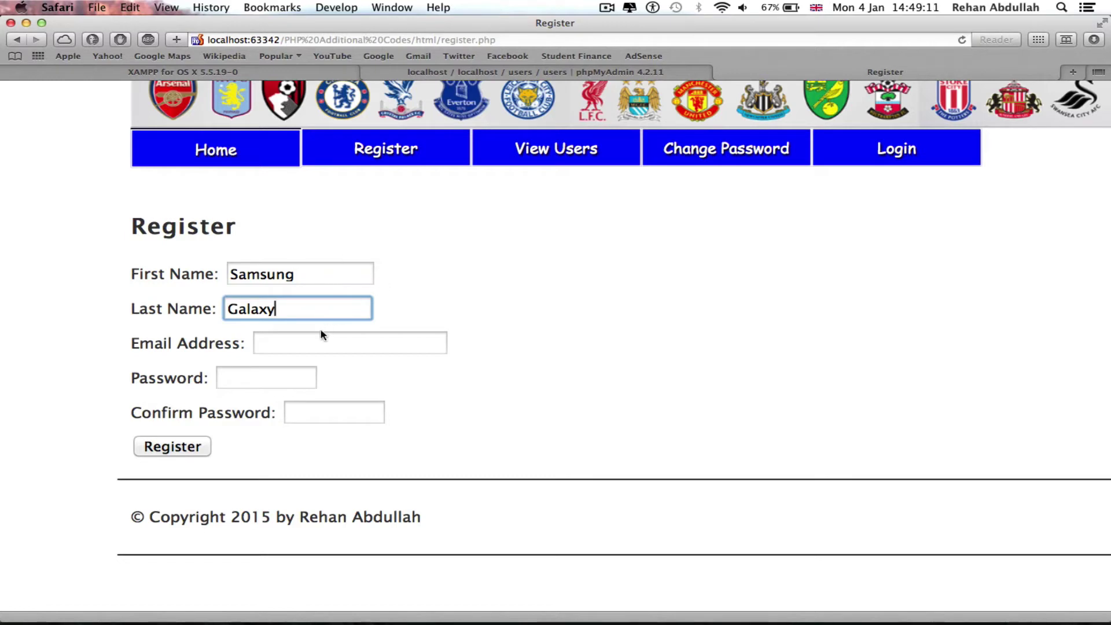
double_click(272, 274)
key("super+c")
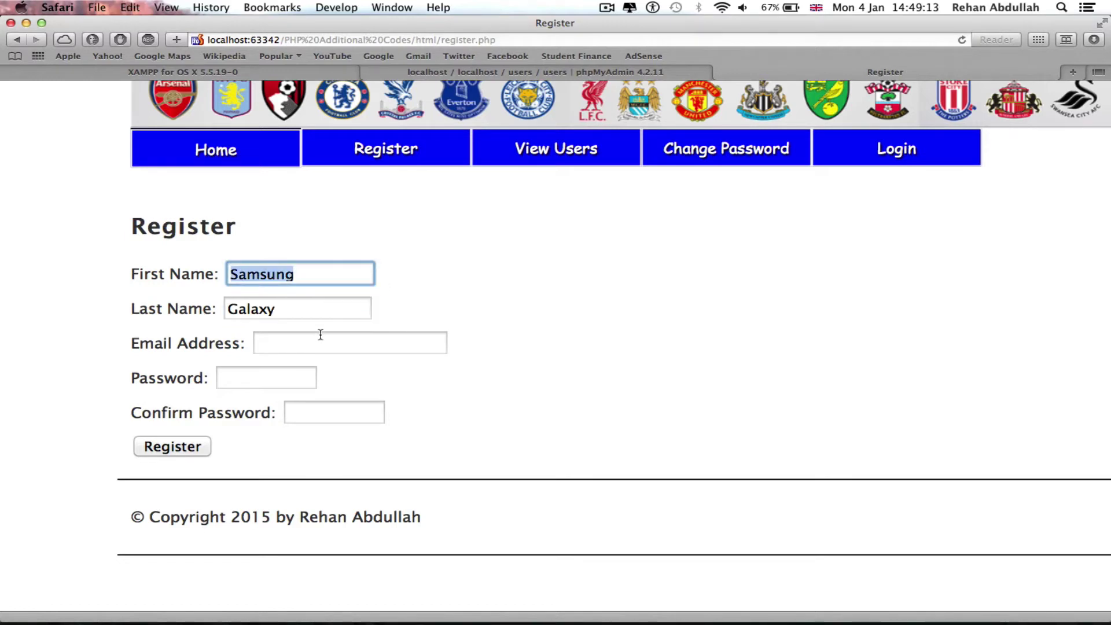
left_click(320, 343)
key("super+v")
double_click(253, 308)
key("super+c")
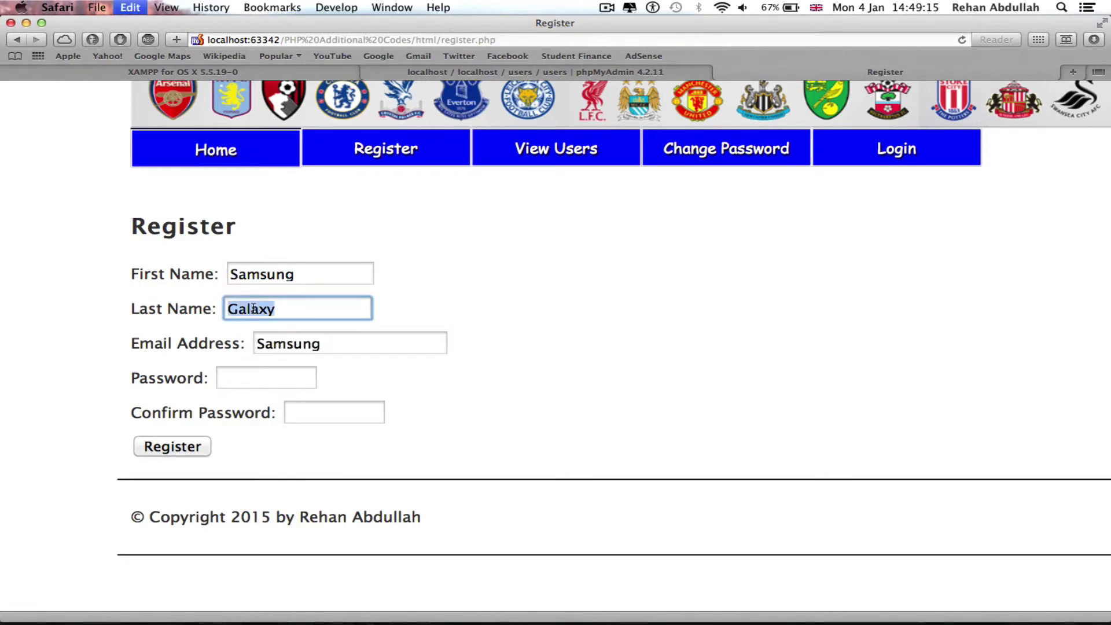
left_click(342, 350)
key("super+v")
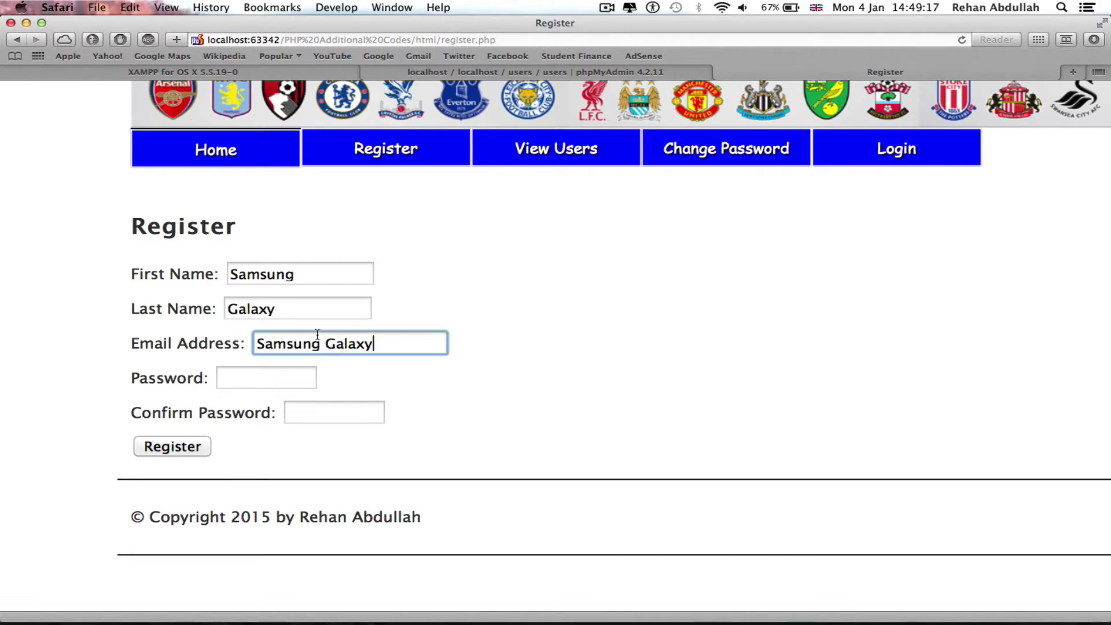
left_click(326, 344)
key("BackSpace")
key("super+a")
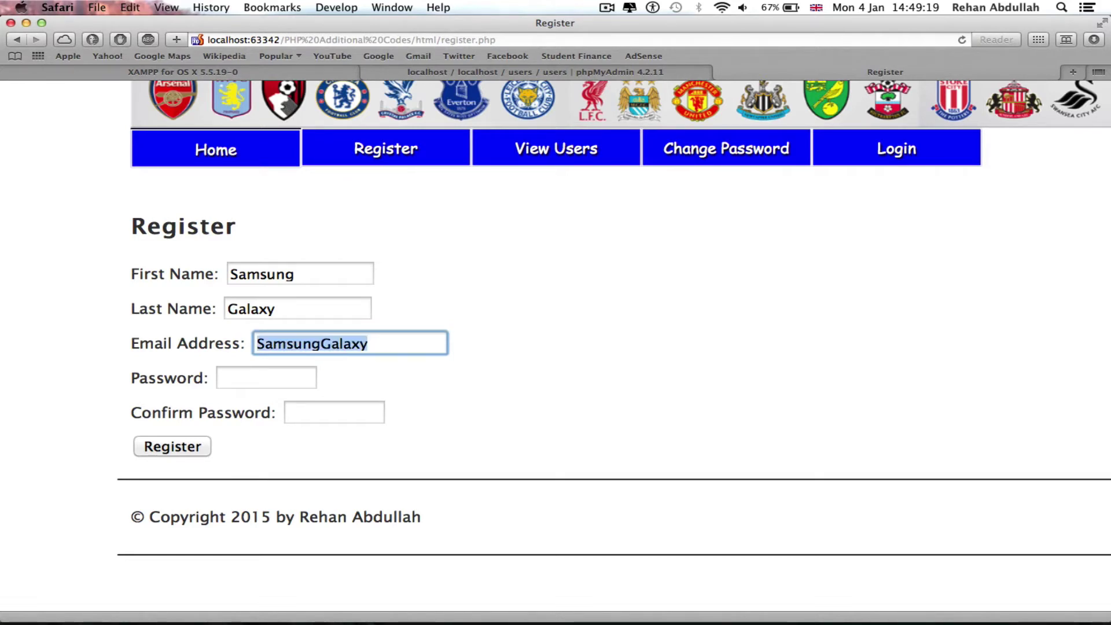
key("super+c")
key("BackSpace")
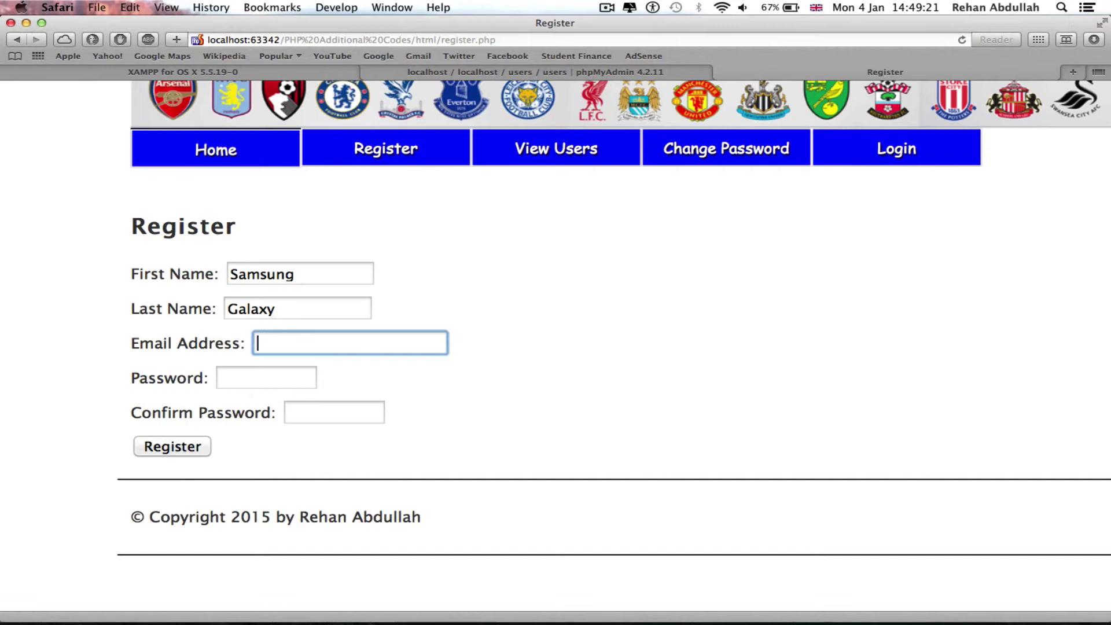
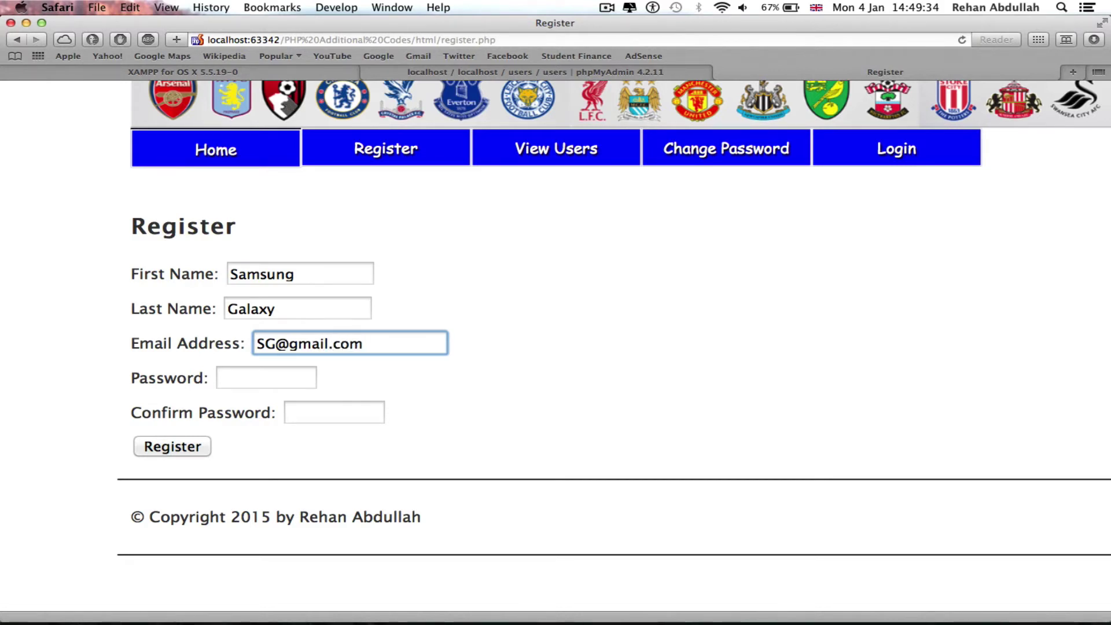
left_click(306, 373)
type("123")
left_click(321, 417)
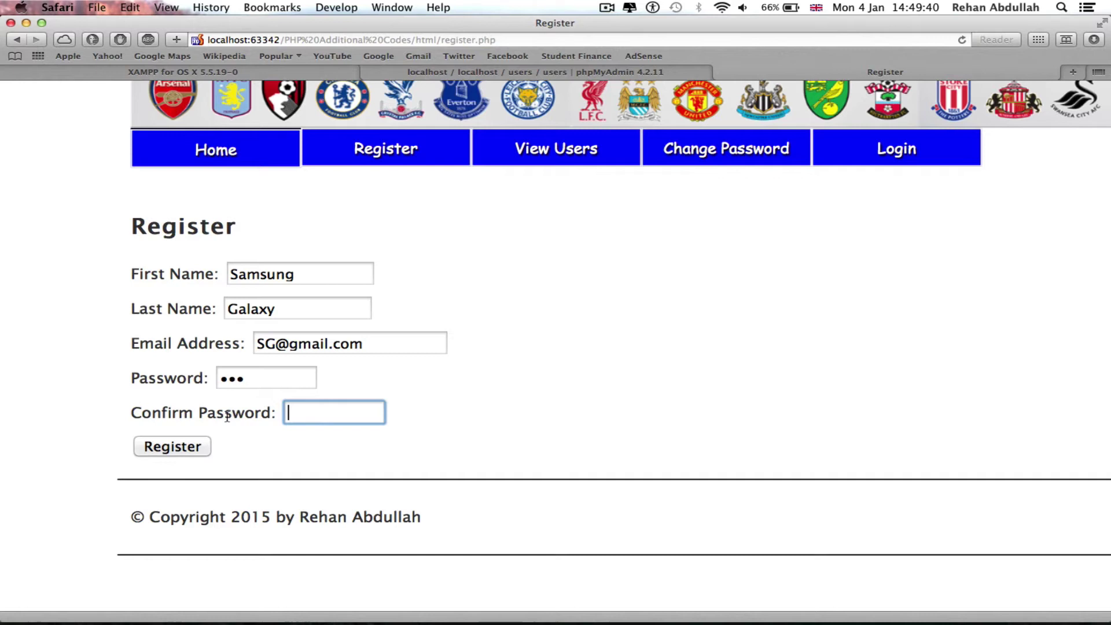
left_click(185, 447)
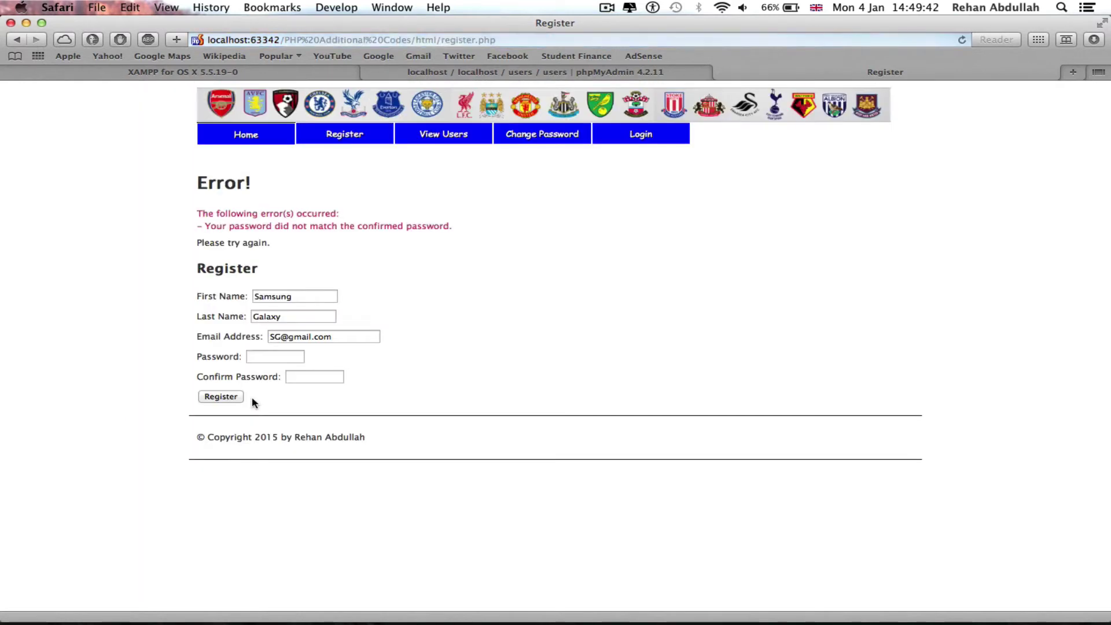
left_click(279, 356)
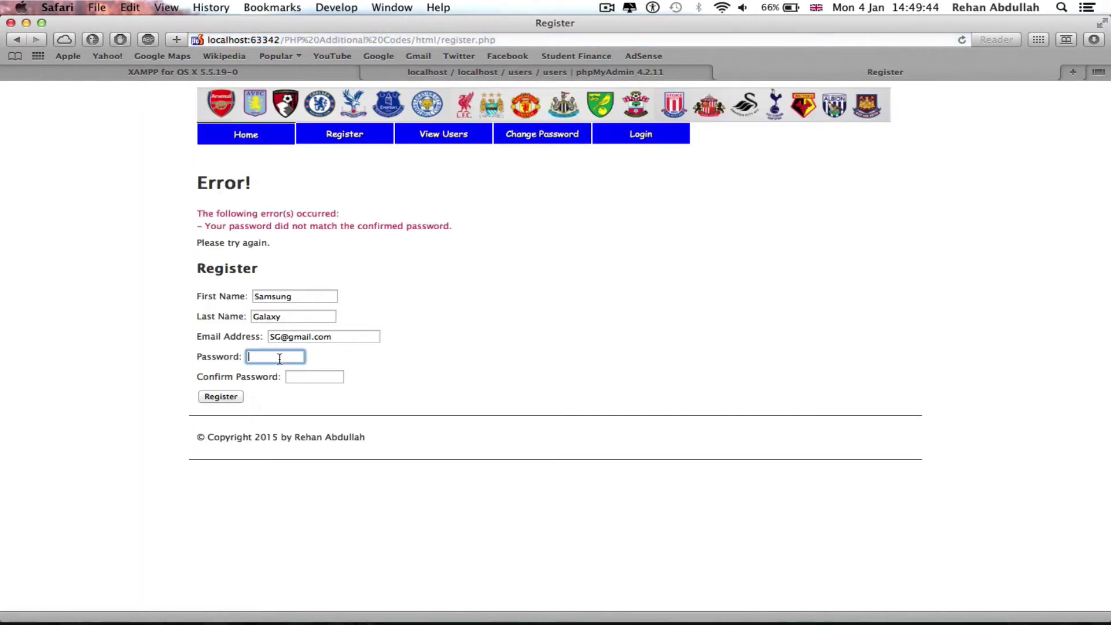
type("123")
key("super+equal")
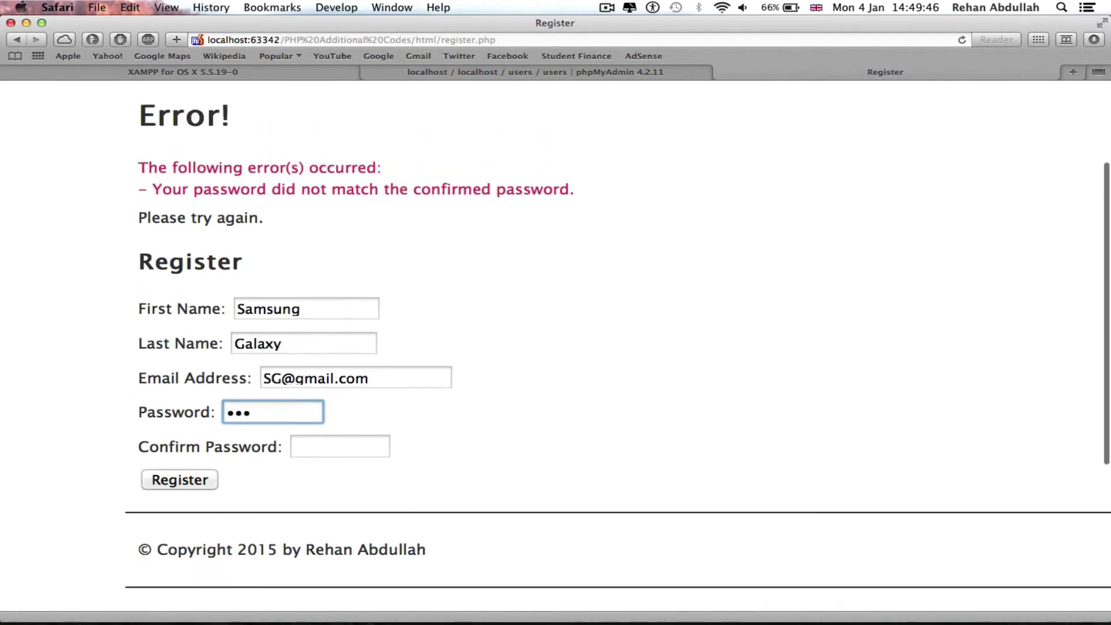
left_click(349, 450)
type("123")
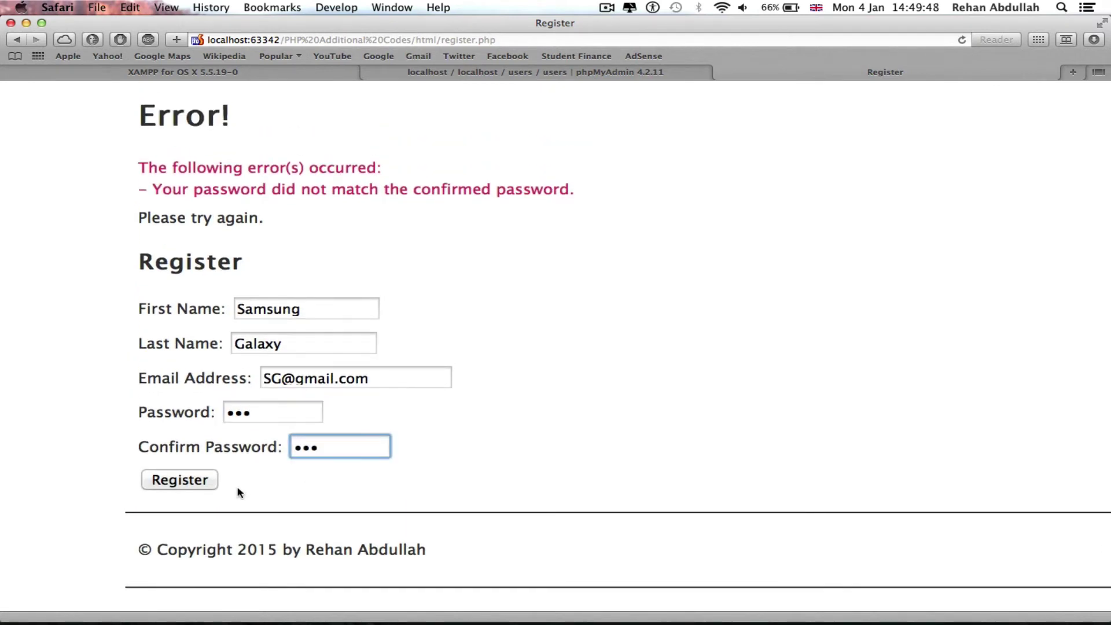
left_click(177, 480)
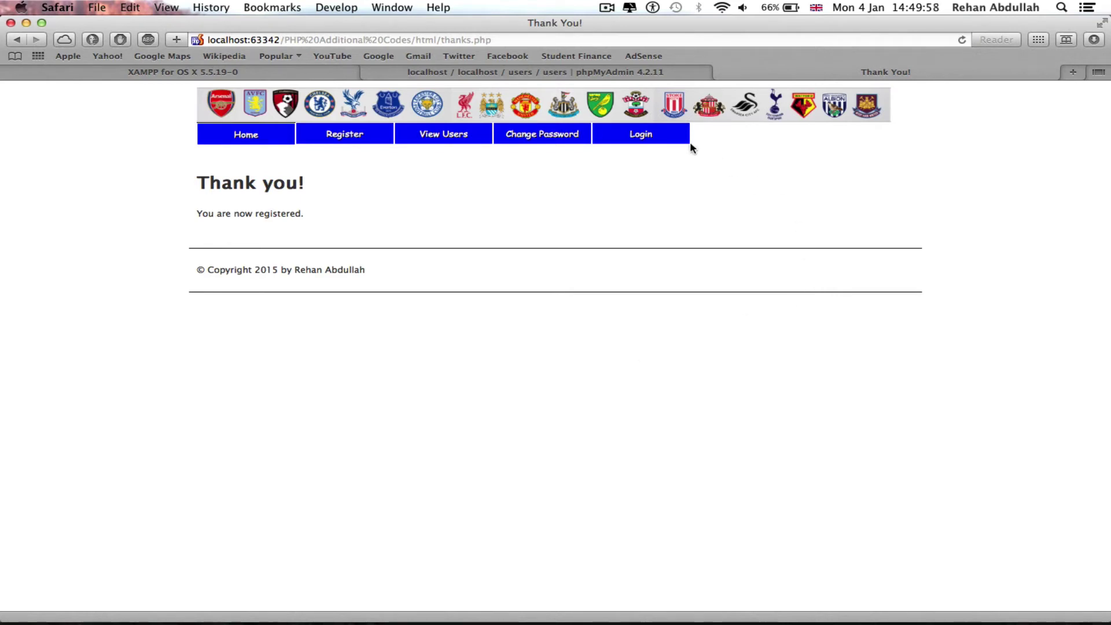
Step: Try logging in on the Login page with SG and a password
left_click(672, 138)
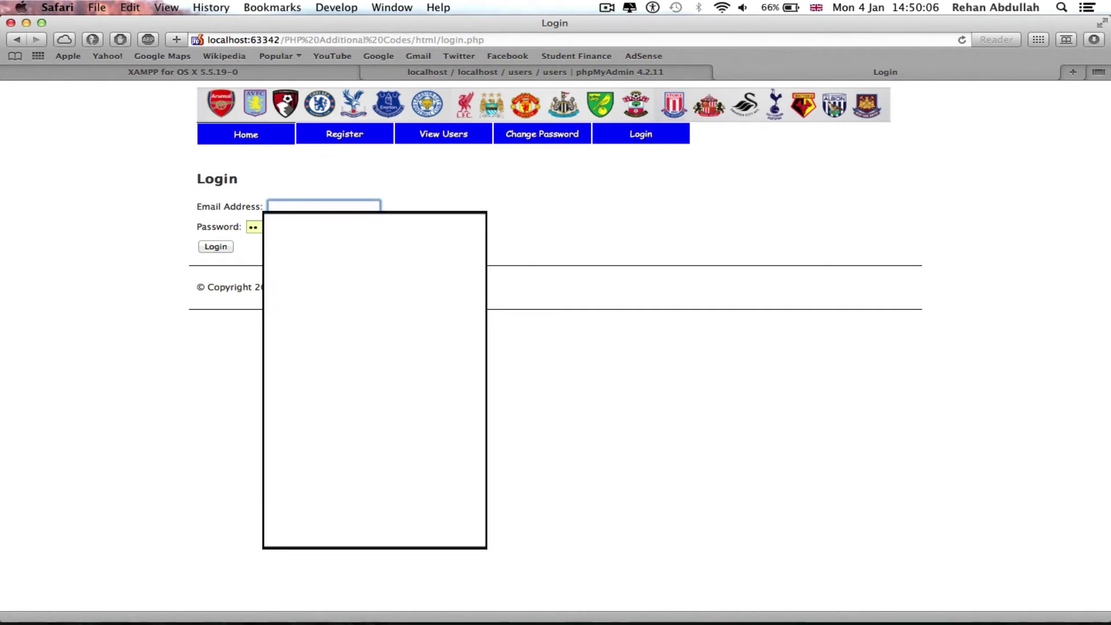
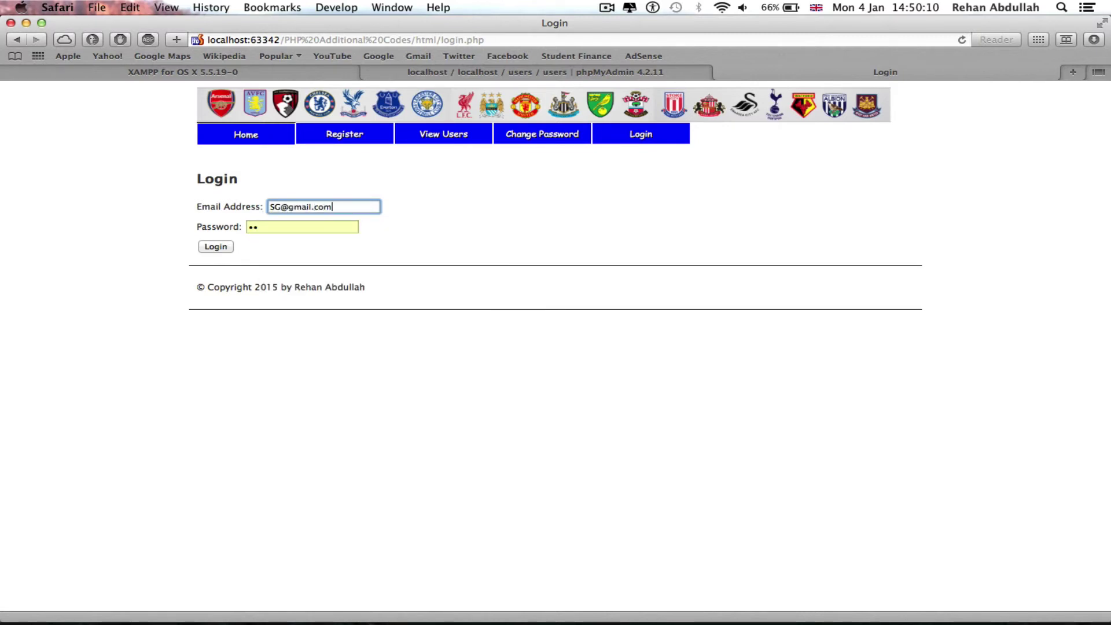
key("Tab")
key("super+plus")
key("super+plus")
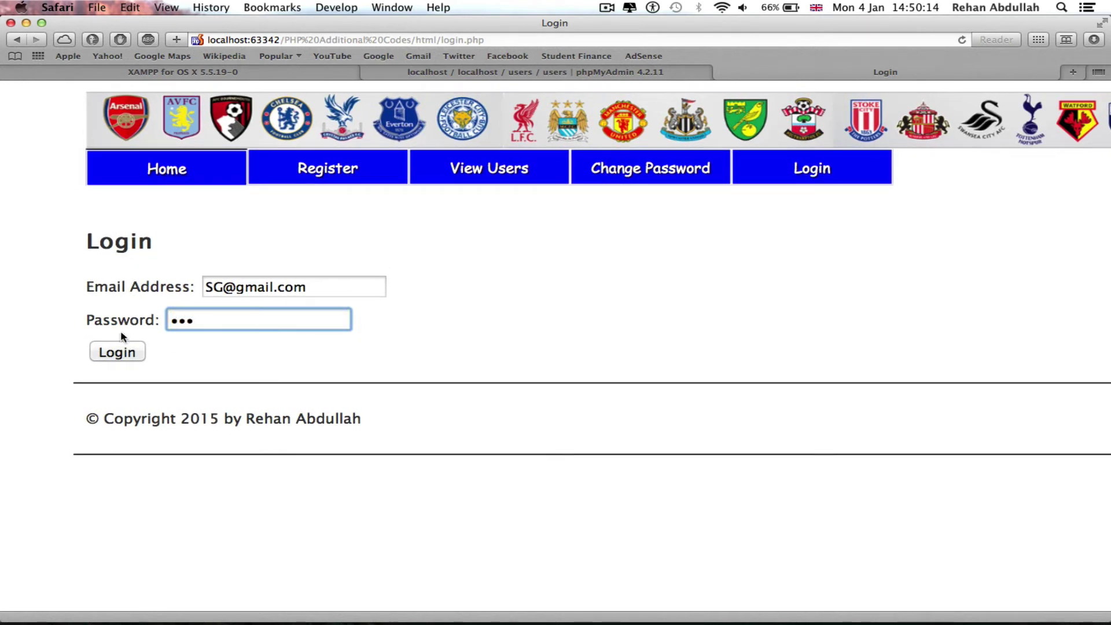
double_click(231, 323)
type("12")
left_click(127, 351)
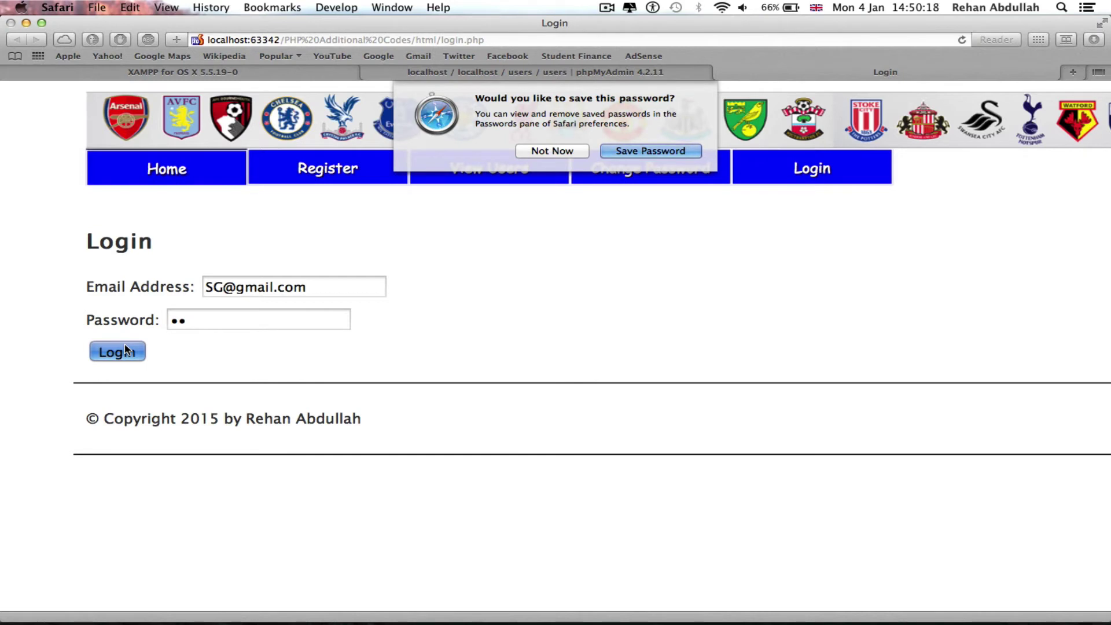
left_click(555, 151)
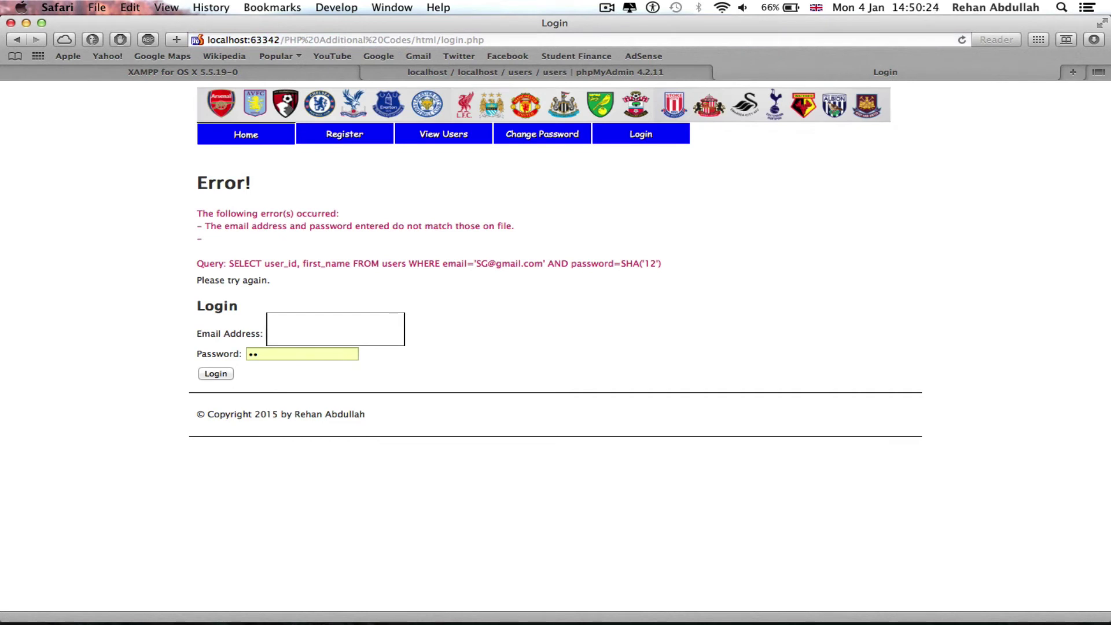
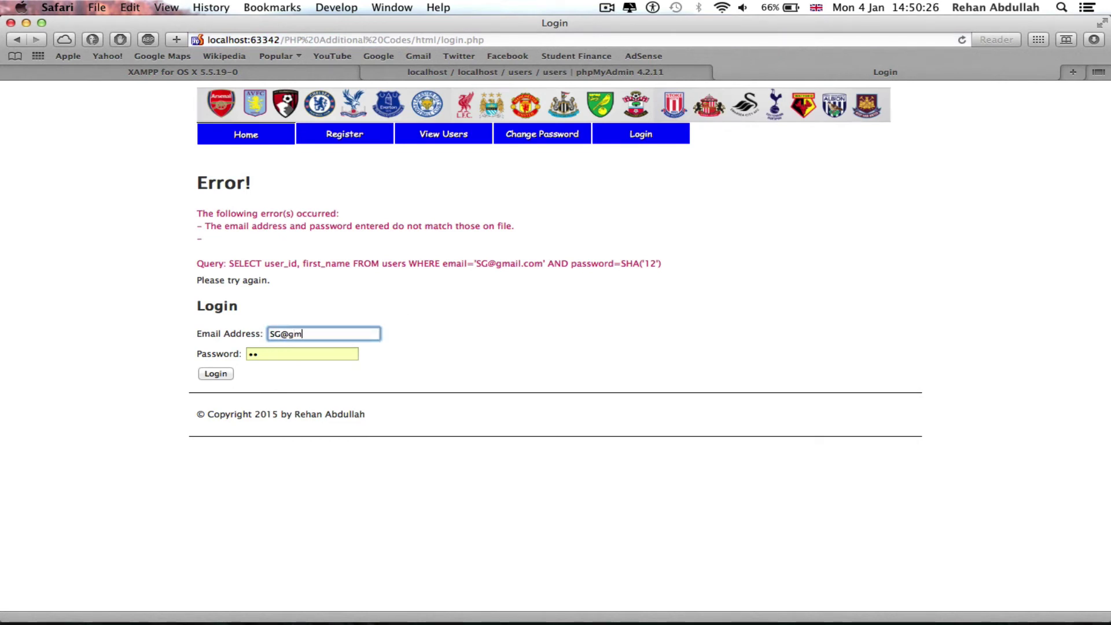
key("Tab")
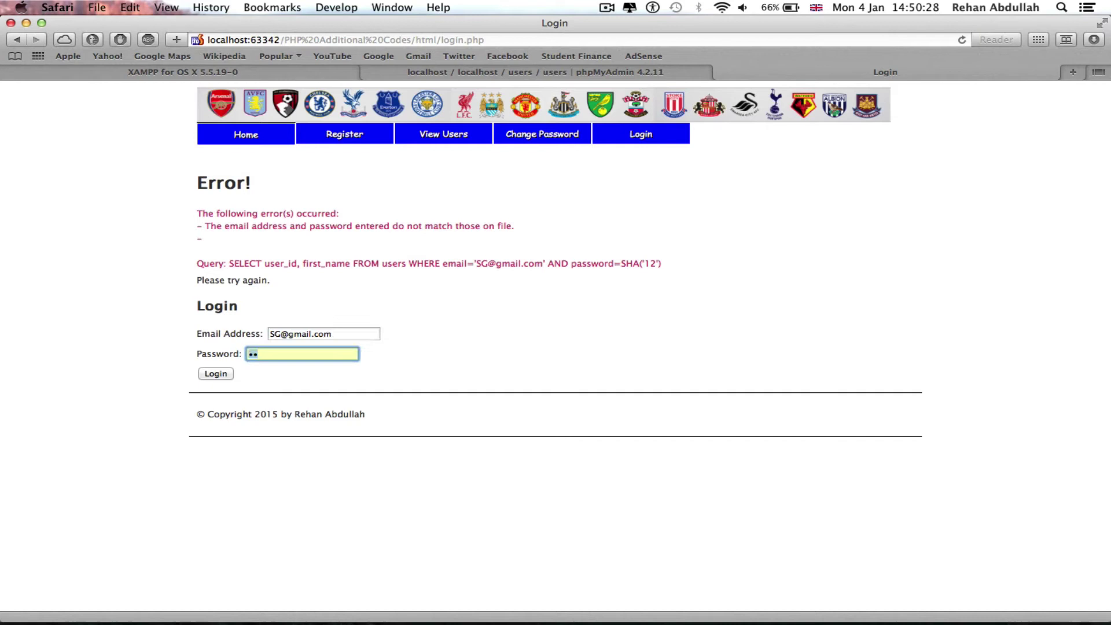
type("123")
key("Return")
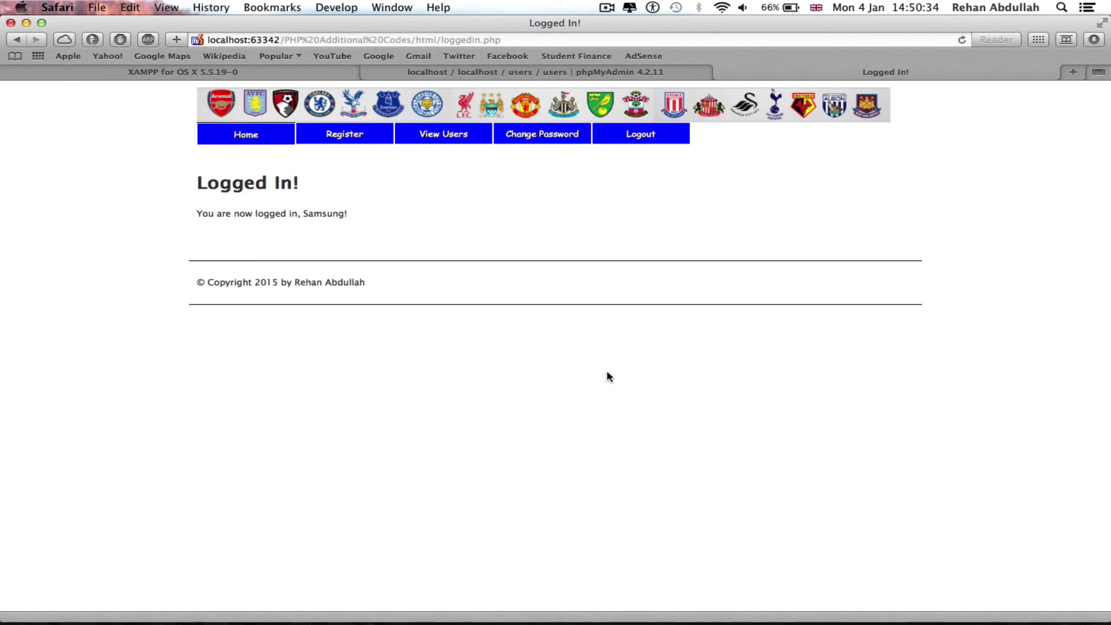
left_click(666, 140)
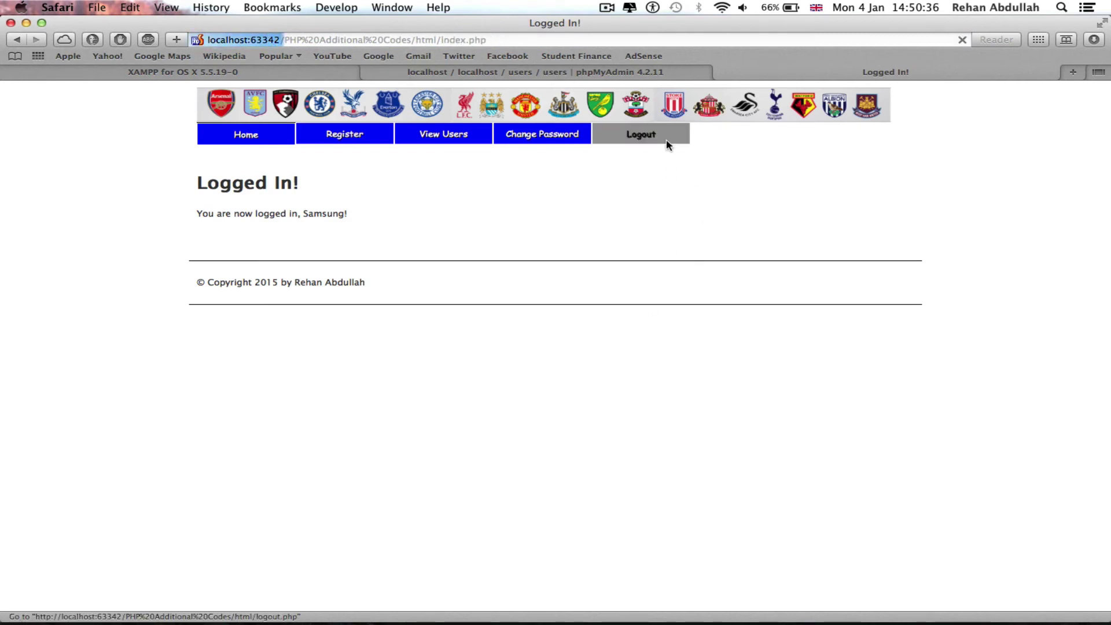
left_click(667, 142)
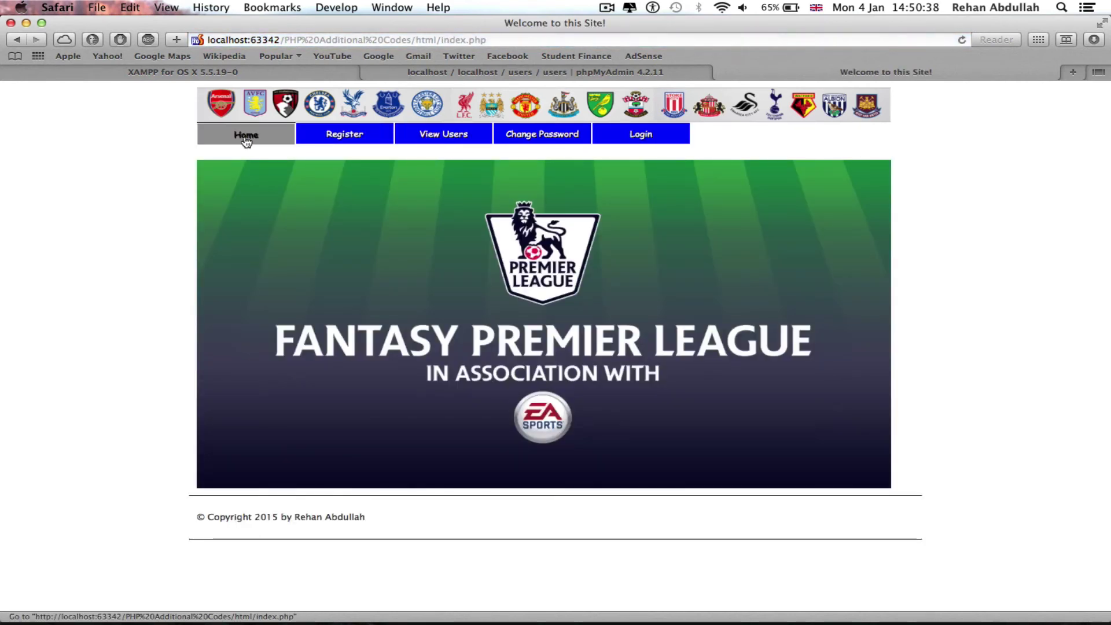
left_click(563, 139)
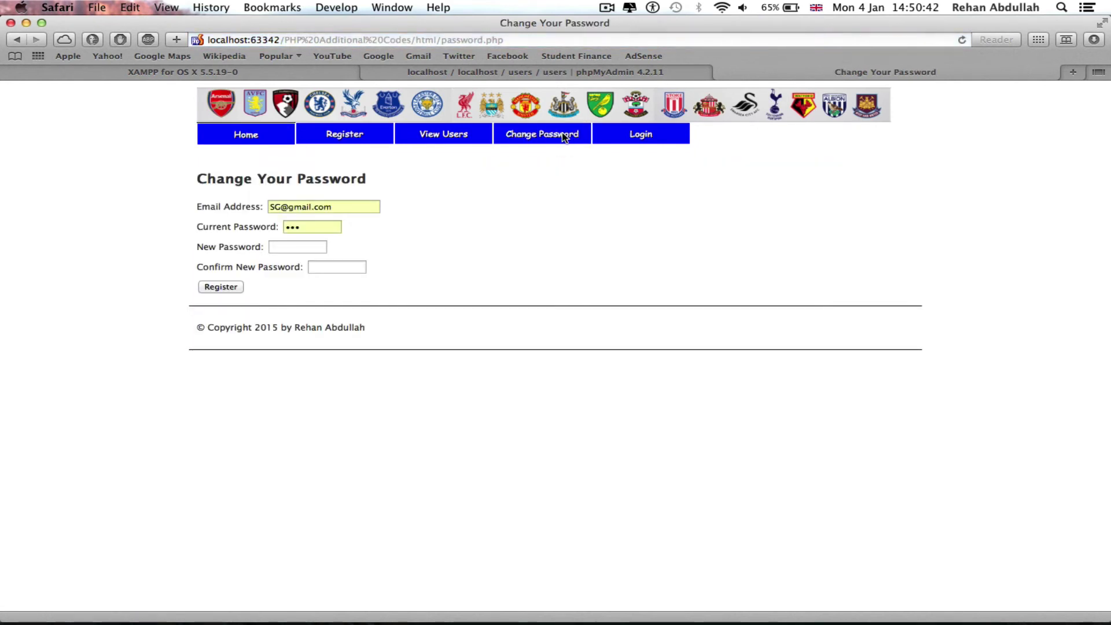
left_click(308, 246)
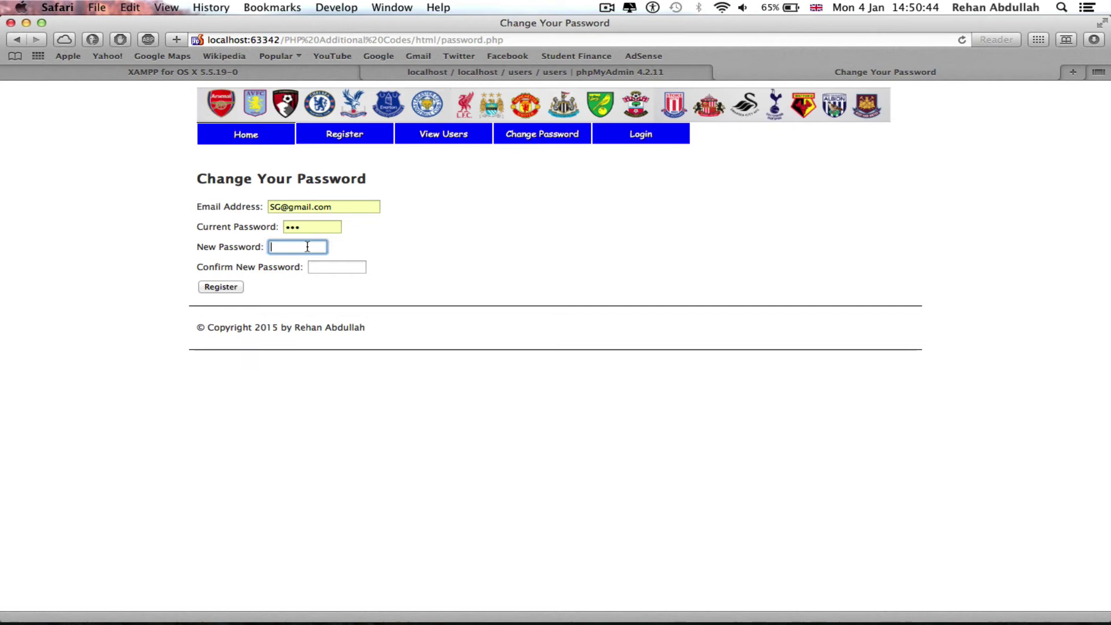
type("12")
left_click(344, 268)
type("12")
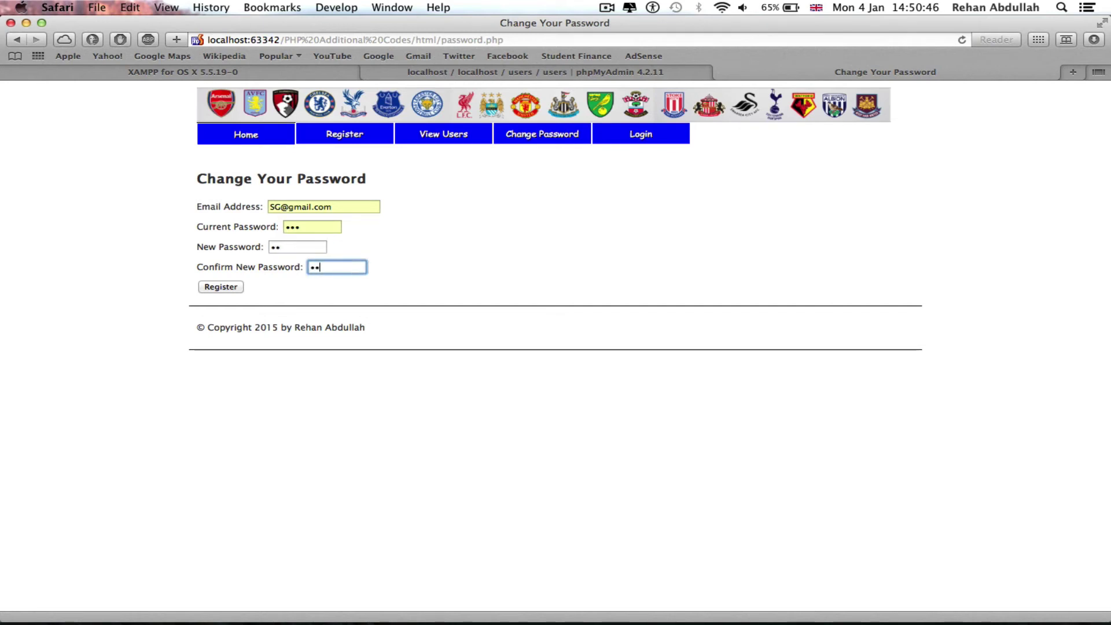
left_click(241, 285)
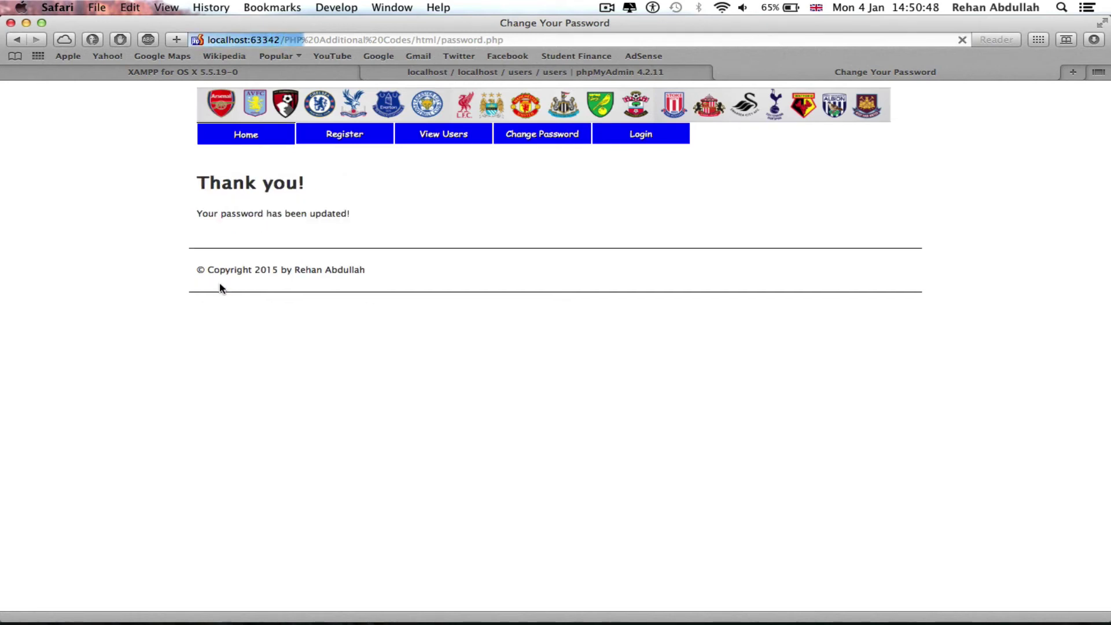
Step: Log back in with the new password and update Safari's saved password
left_click(632, 142)
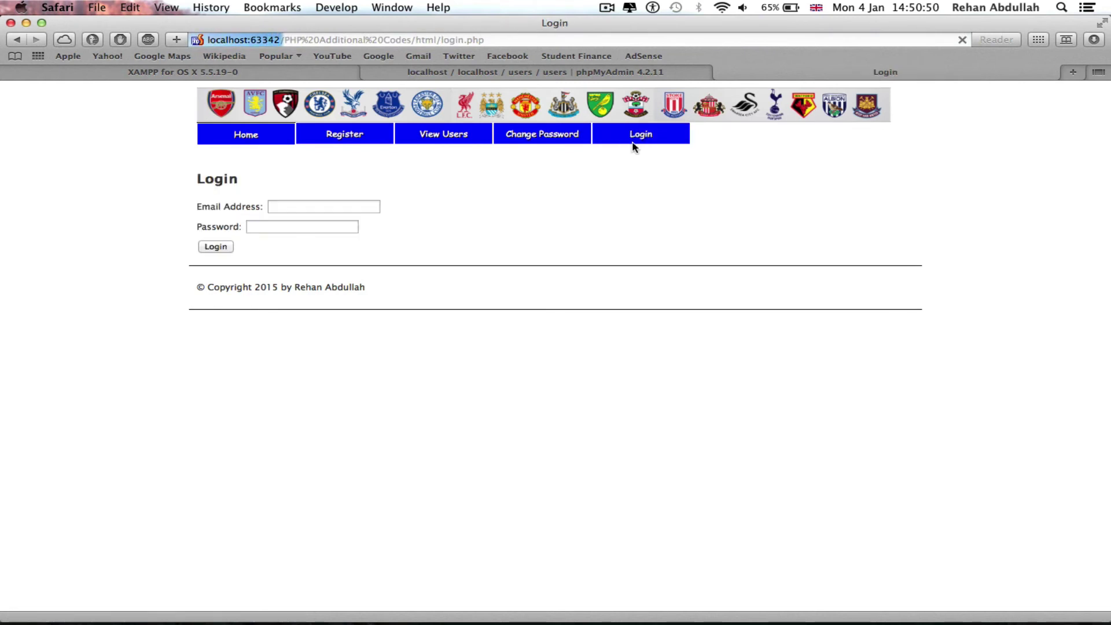
left_click(290, 224)
key("BackSpace")
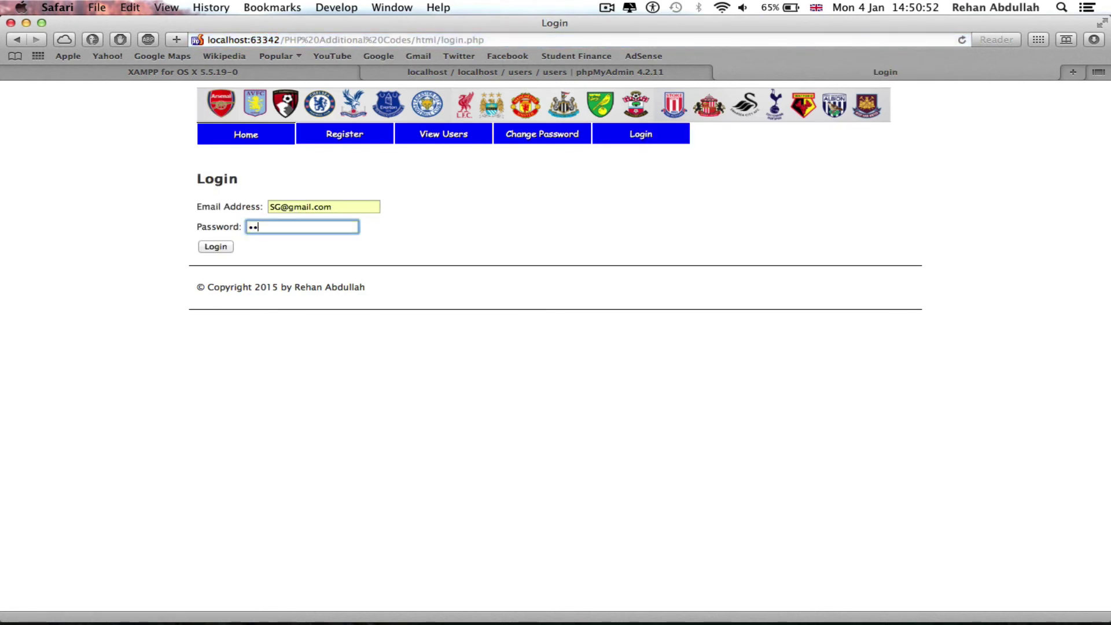
left_click(233, 246)
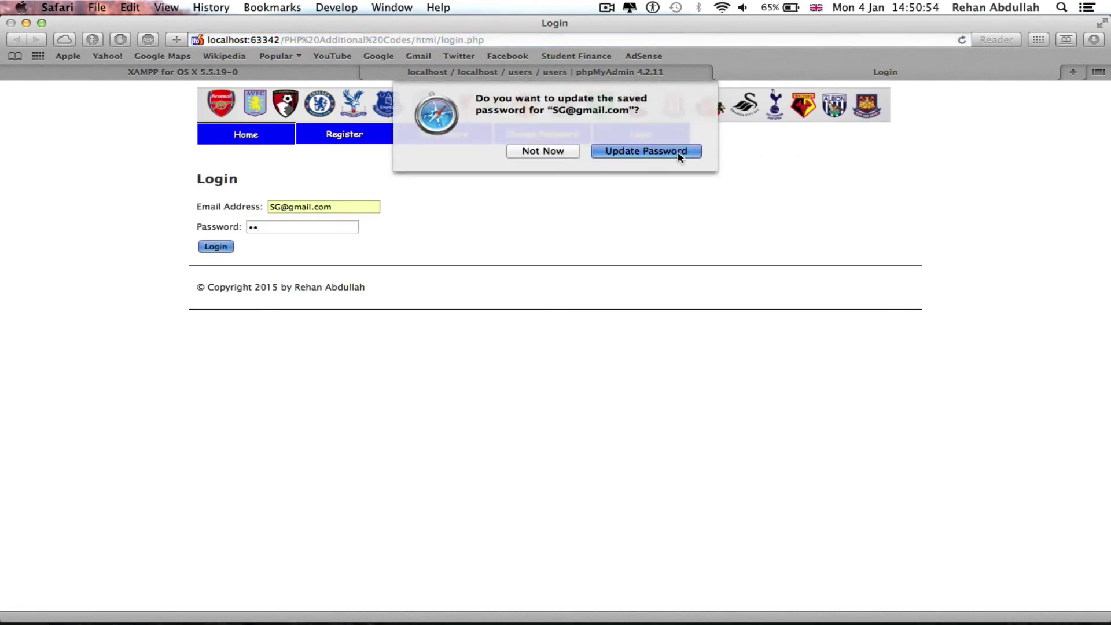
left_click(679, 153)
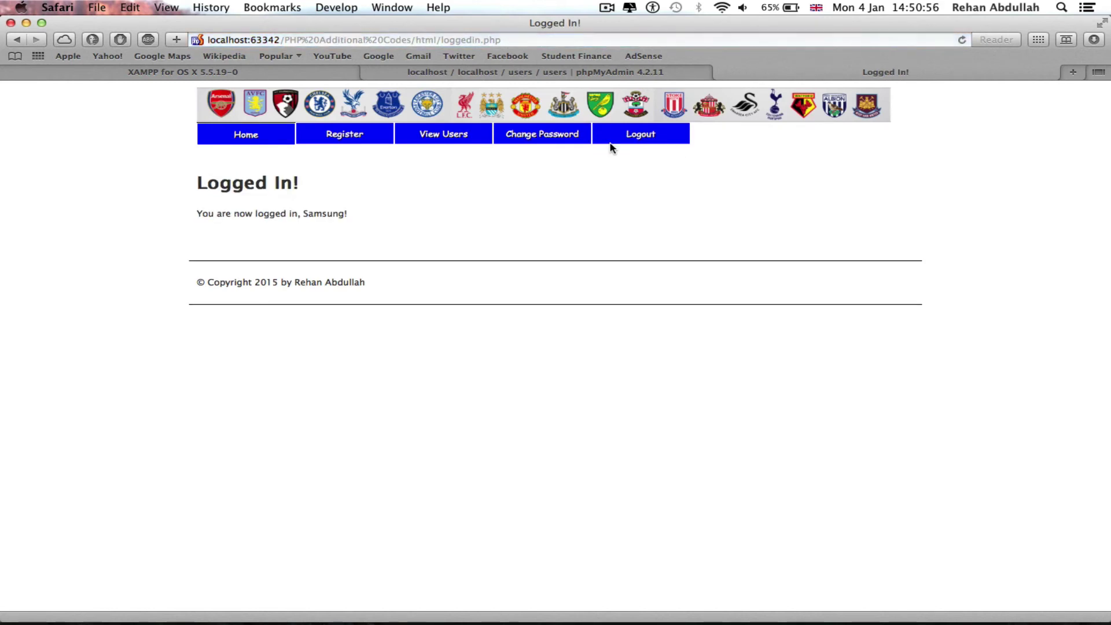
Step: Reload phpMyAdmin's users table to confirm 11 rows including new user_id 19
left_click(522, 73)
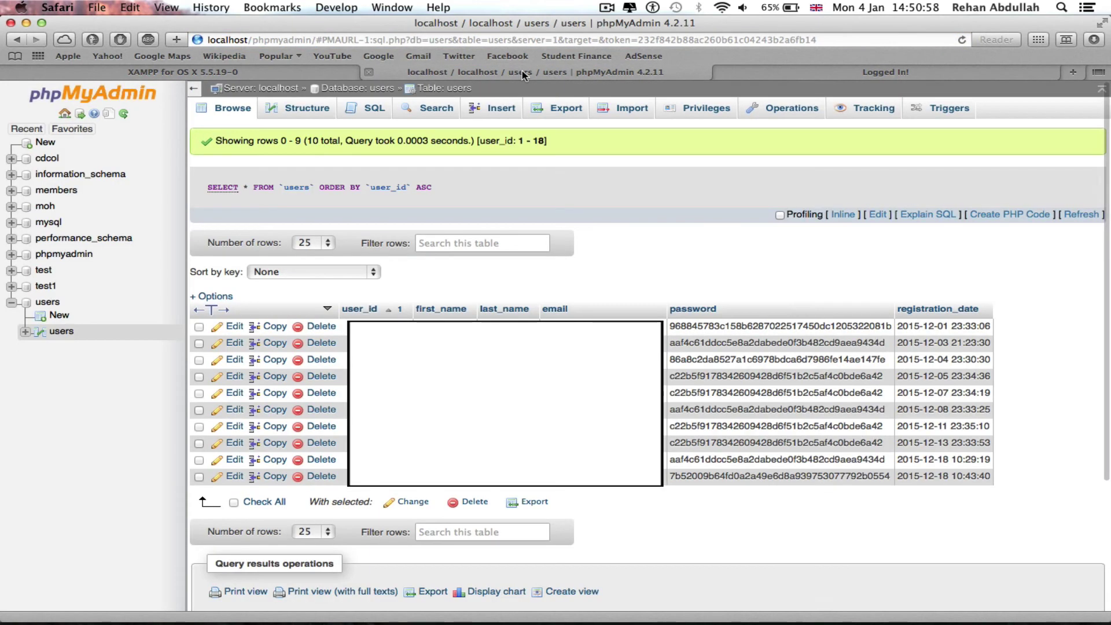
right_click(662, 284)
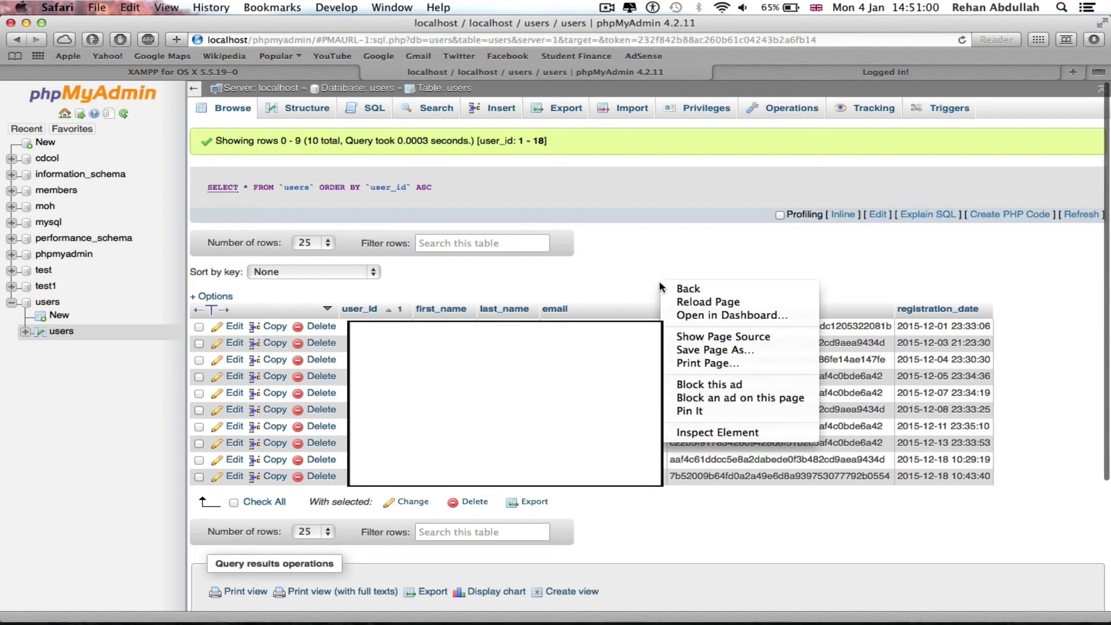
left_click(745, 302)
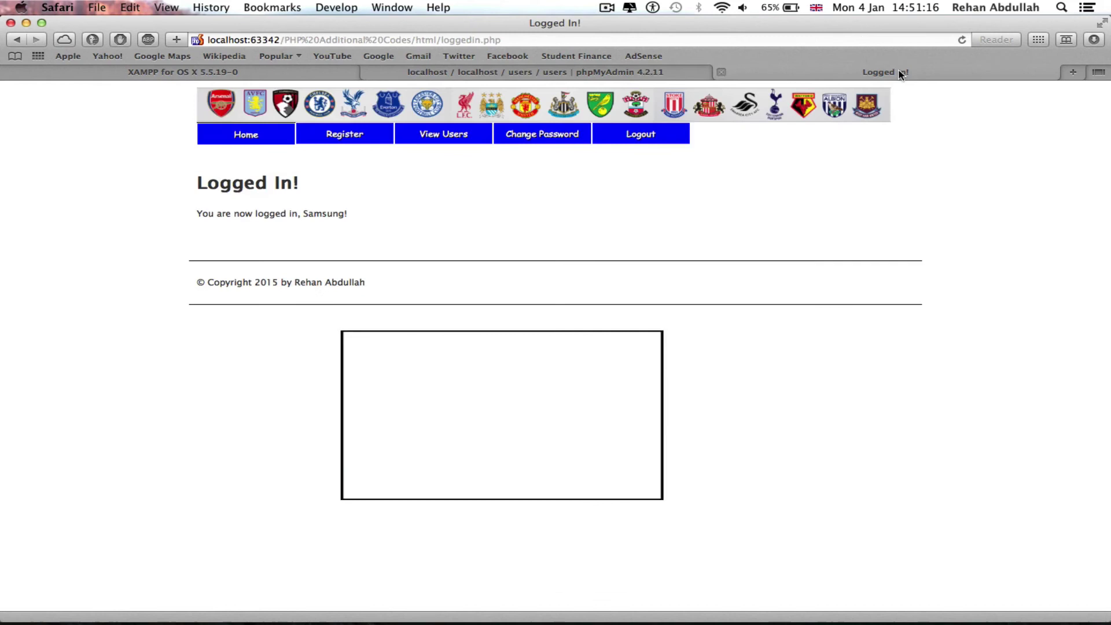
Step: Return from the Logged In! page to the Fantasy Premier League home page, index.php, with its banner
left_click(899, 74)
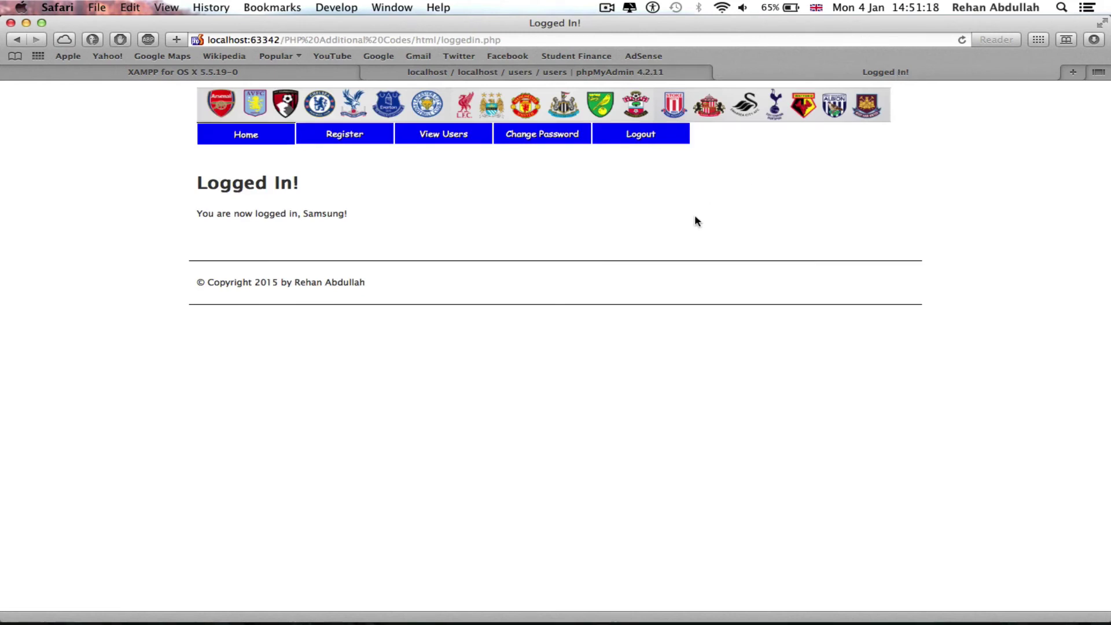
left_click(268, 138)
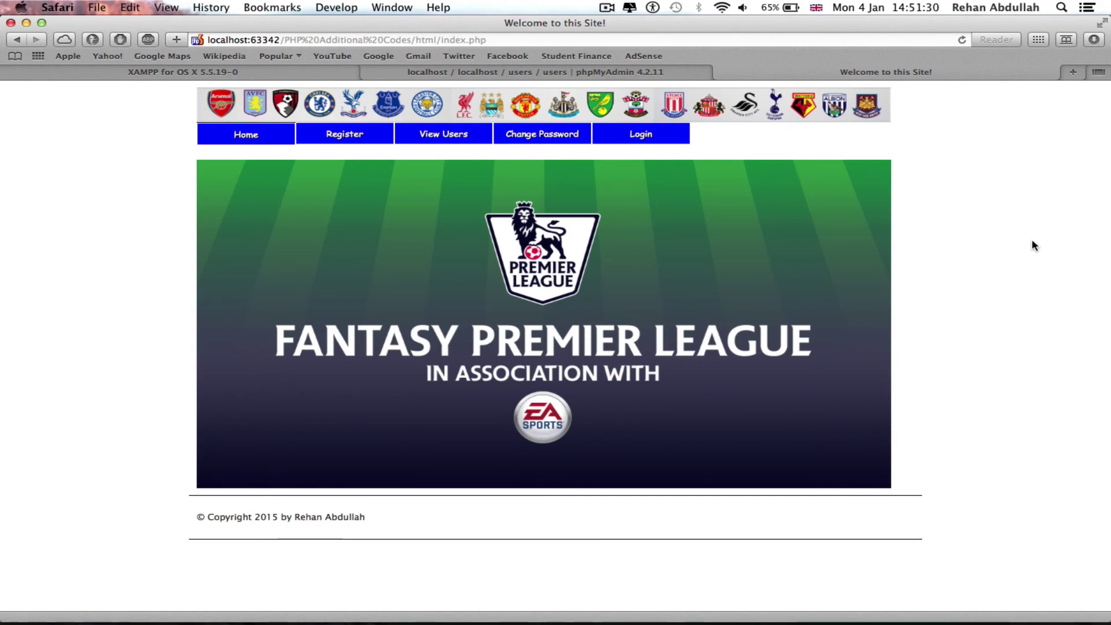
scroll(992, 253, "up", 1)
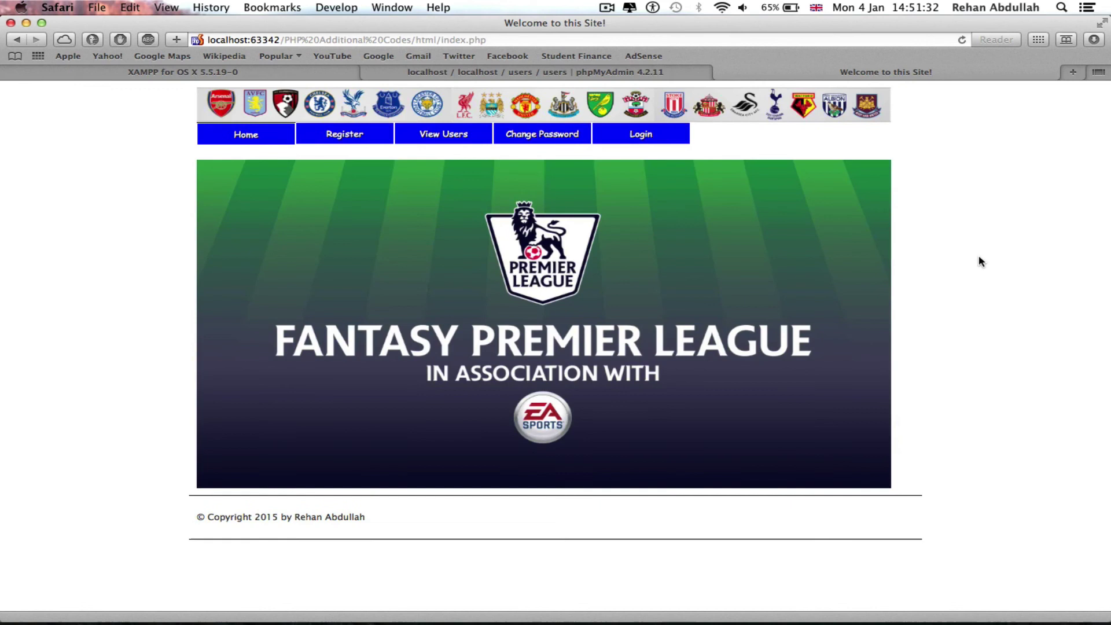